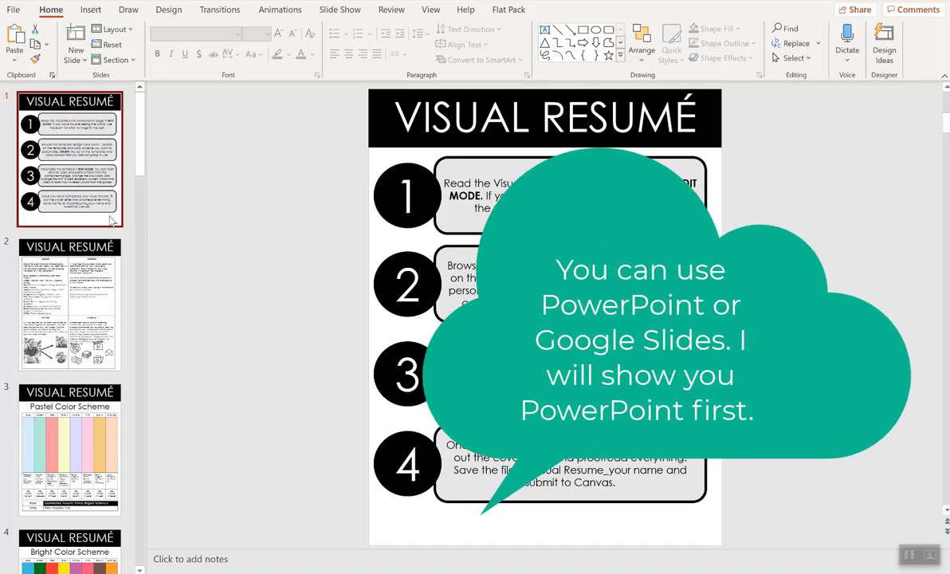
On slide 9, remove the Jewel, Bright and Pastel charts and enlarge the Earth Tone Scheme chart.
scroll(110, 260, "down", 1)
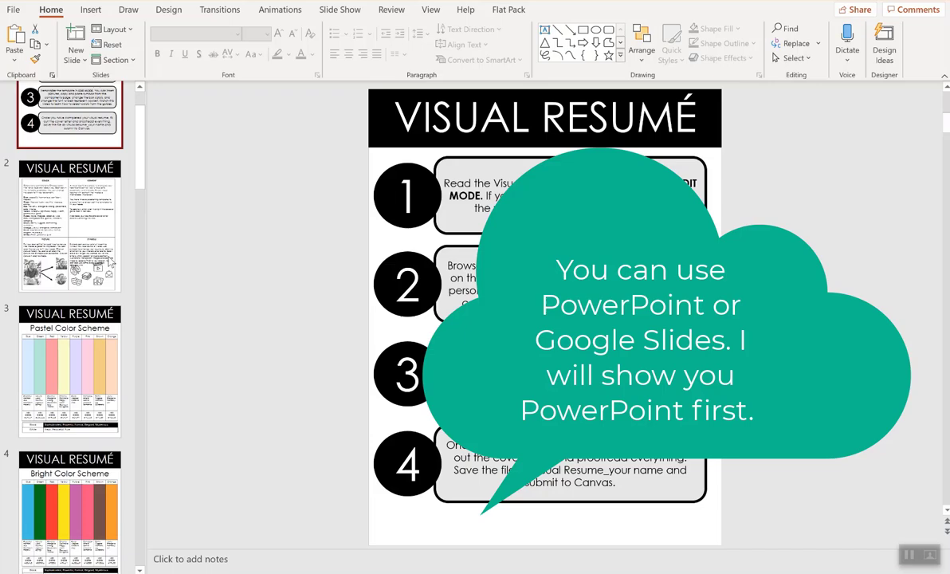
scroll(110, 260, "down", 7)
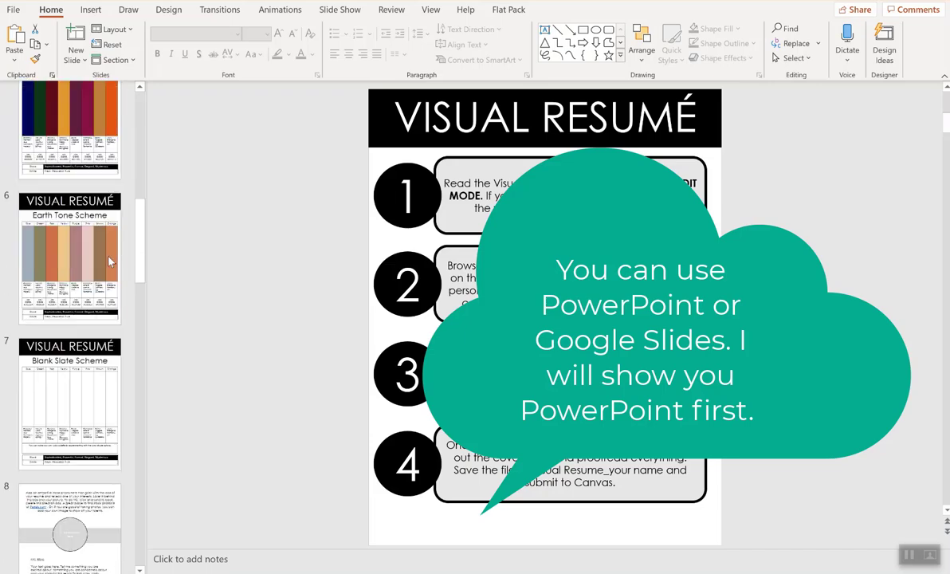
scroll(110, 260, "down", 4)
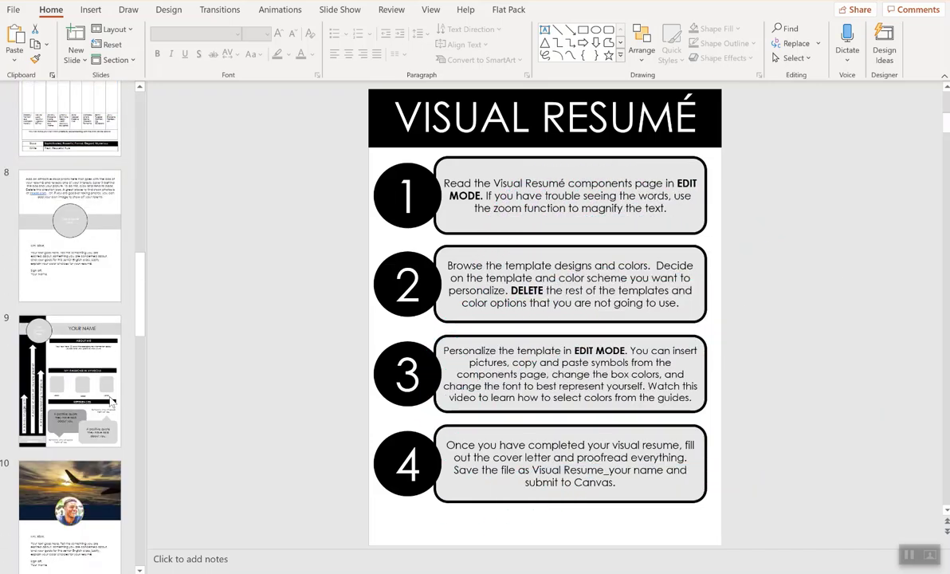
left_click(88, 396)
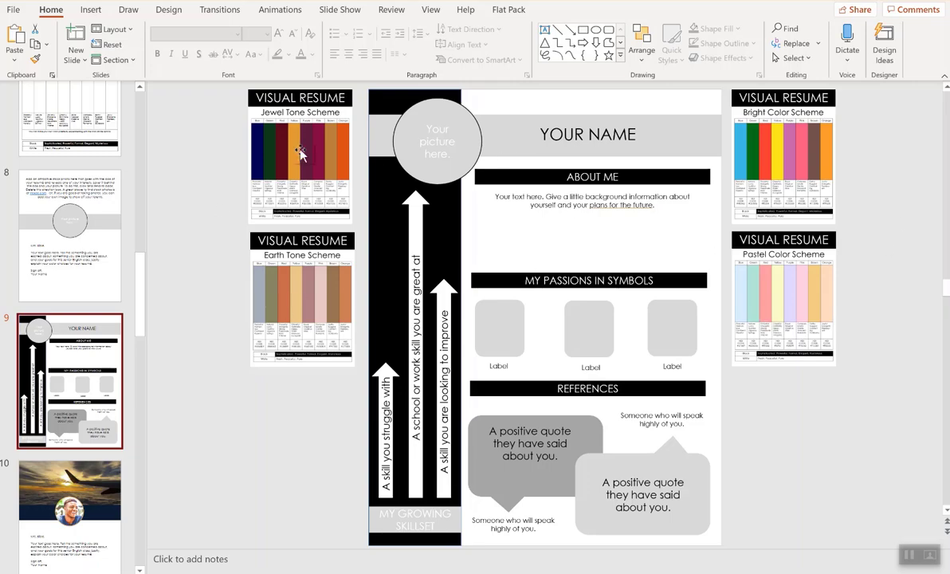
key("ctrl+z")
key("ctrl+z")
key("ctrl+z")
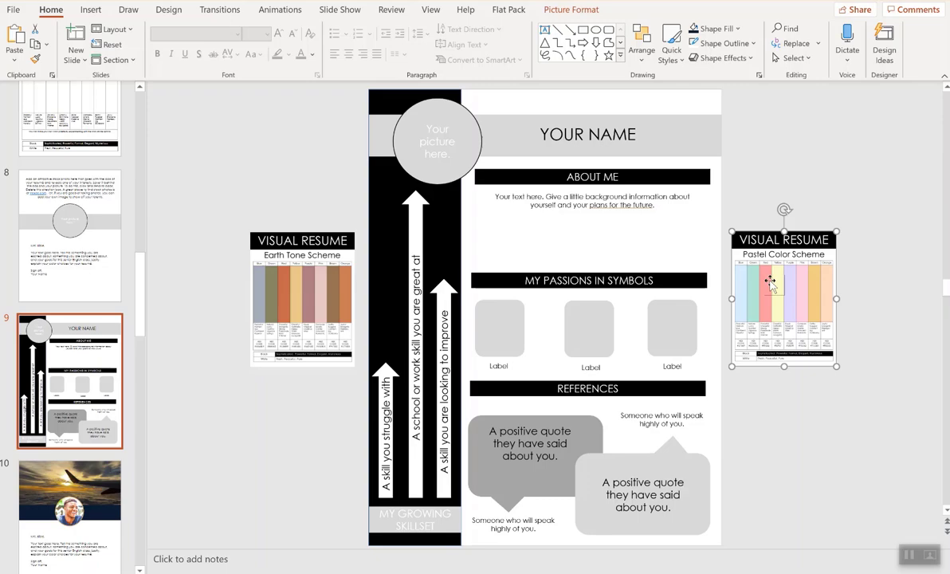
left_click_drag(249, 369, 146, 518)
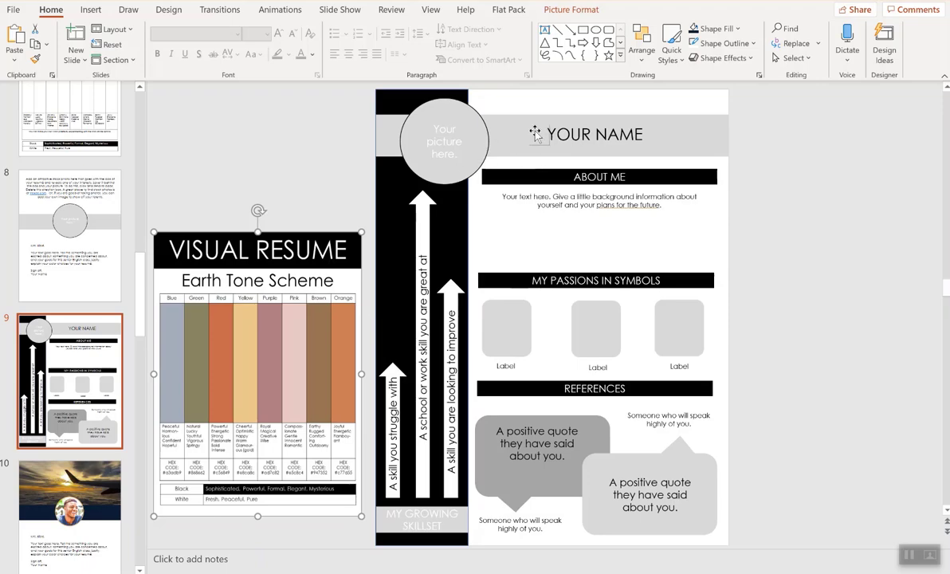
Fill the YOUR NAME header bar with the Earth Tone chart's Purple using the eyedropper.
left_click(520, 128)
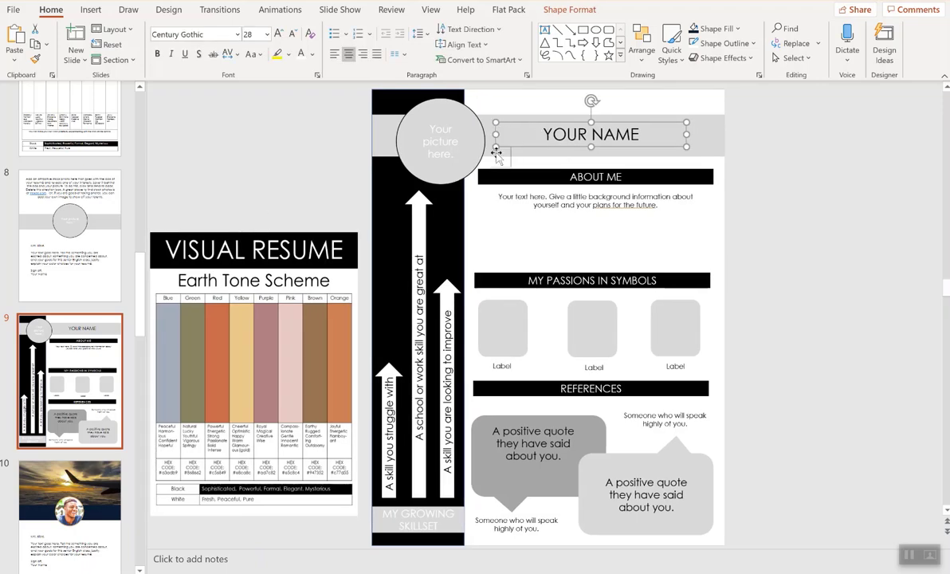
left_click(566, 134)
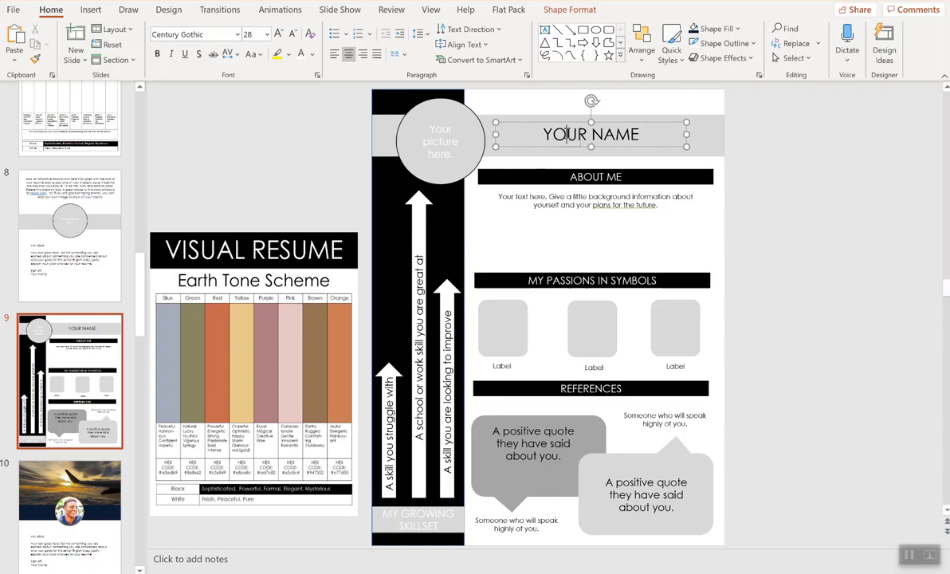
left_click(385, 134)
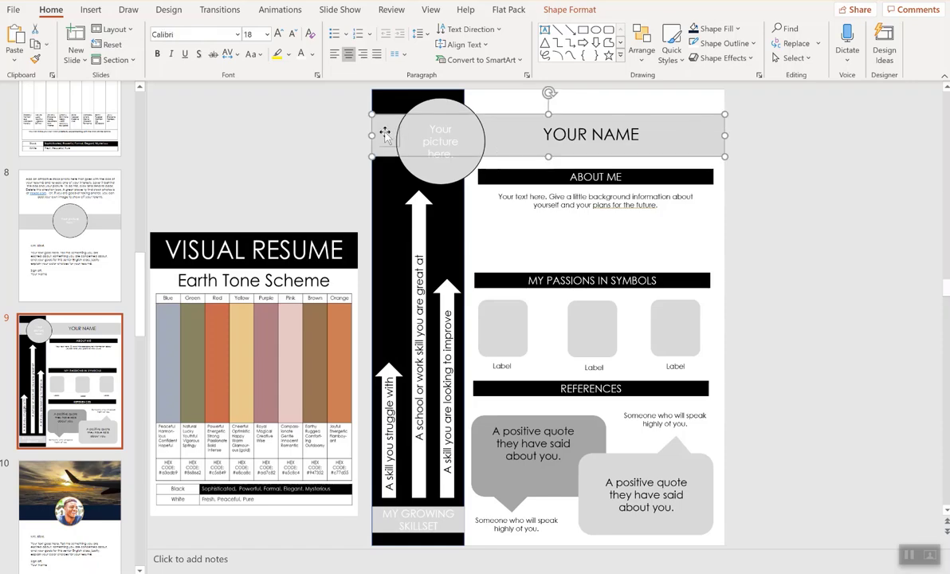
left_click(738, 29)
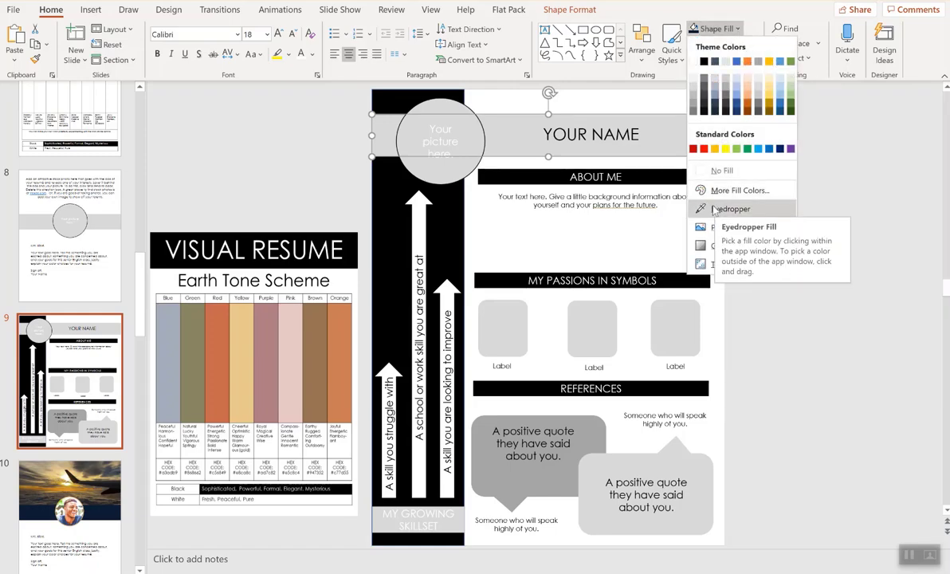
left_click(701, 208)
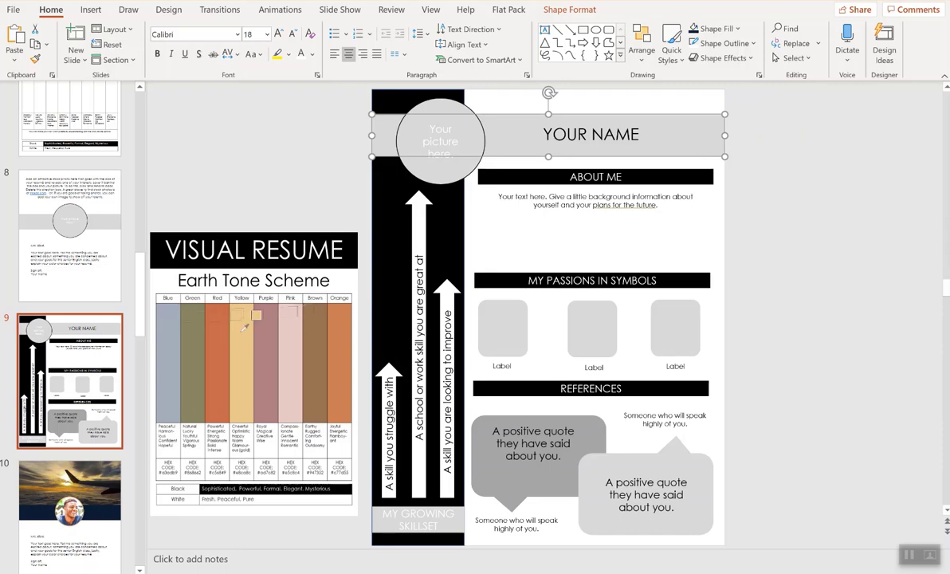
left_click(270, 327)
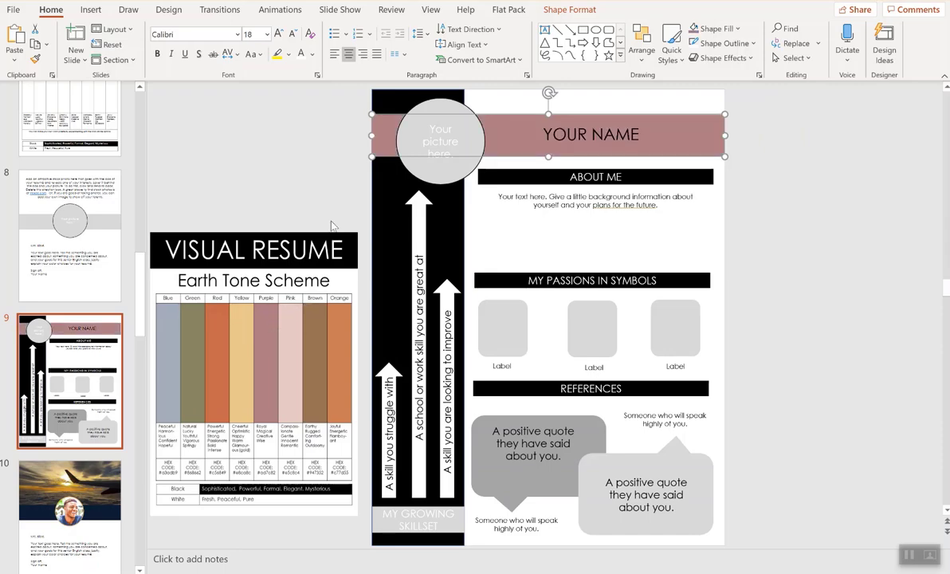
Fill the first passion symbol box with the Earth Tone chart's Blue.
left_click(519, 338)
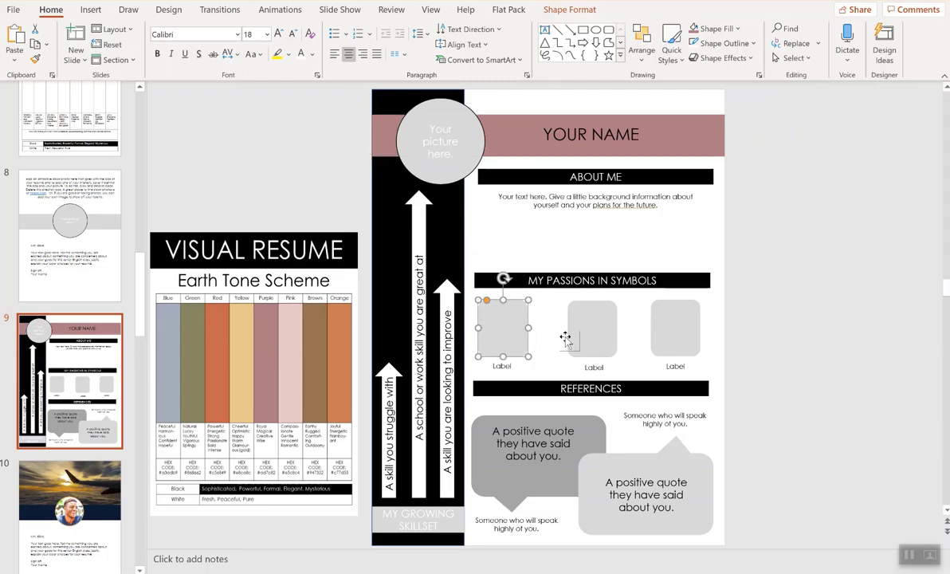
left_click(606, 329)
left_click(681, 328)
left_click(519, 322)
left_click(722, 29)
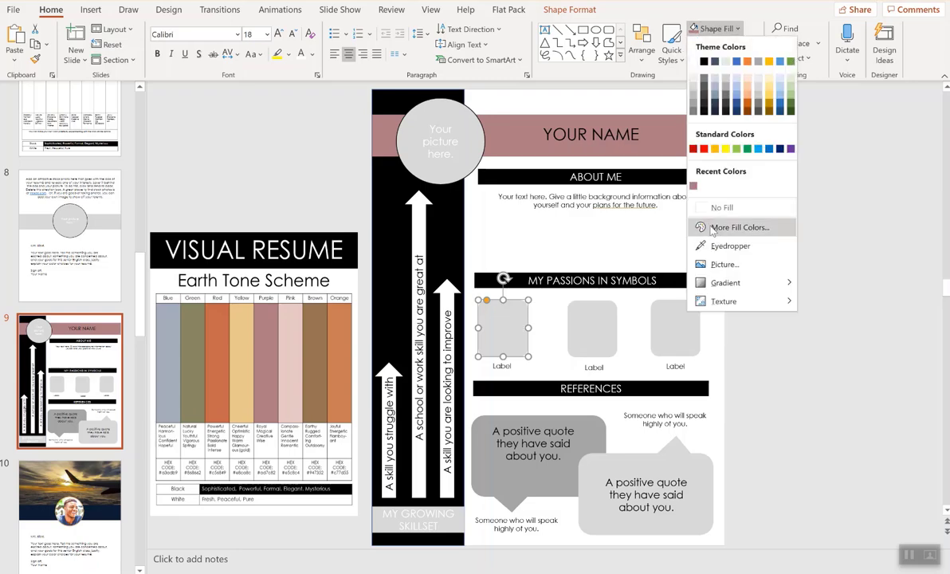
key("Escape")
left_click(166, 317)
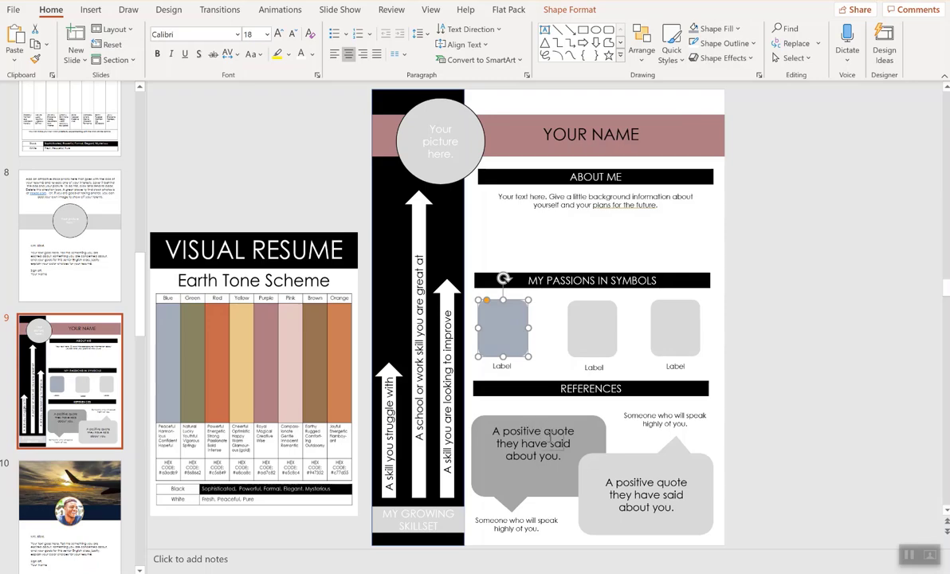
Fill the Your picture here circle with the Earth Tone chart's Yellow.
double_click(594, 367)
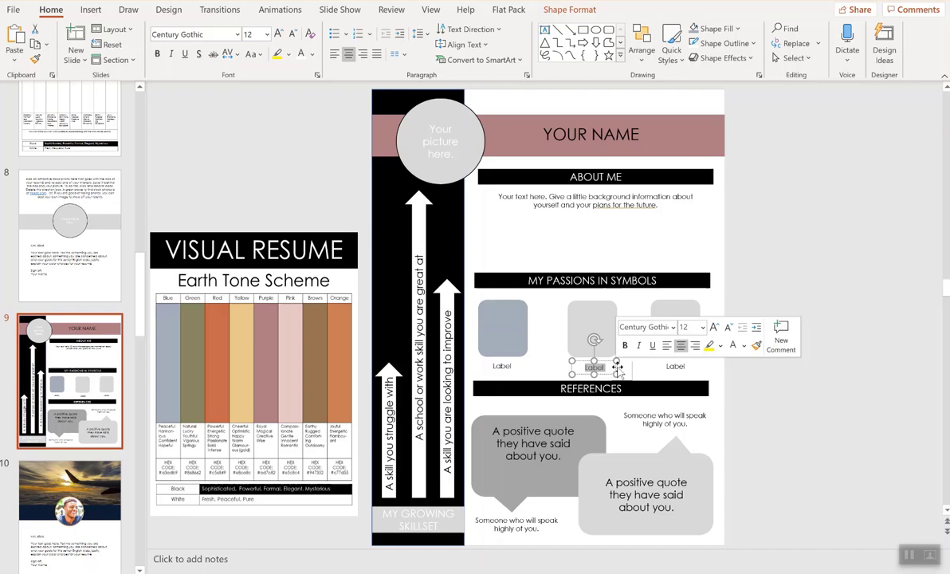
left_click(450, 129)
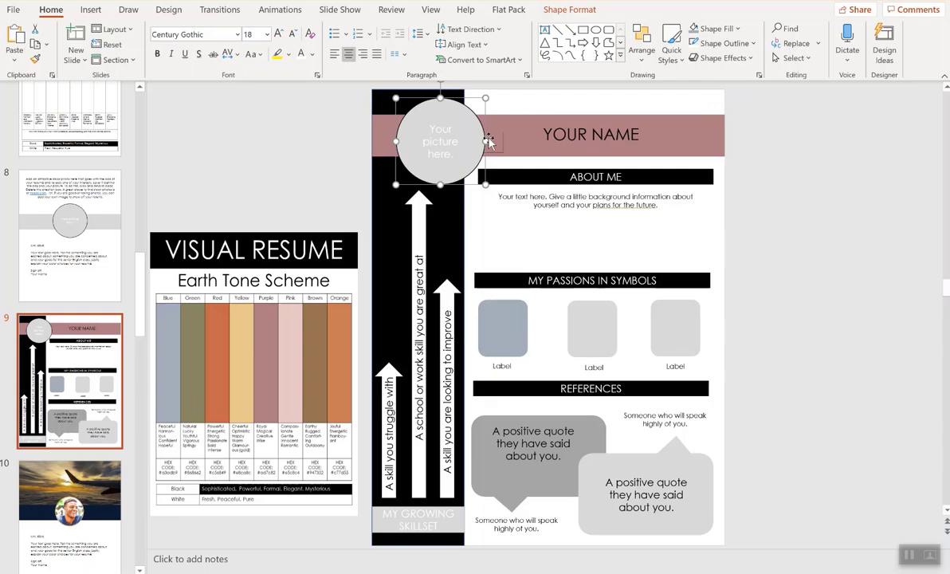
left_click(718, 29)
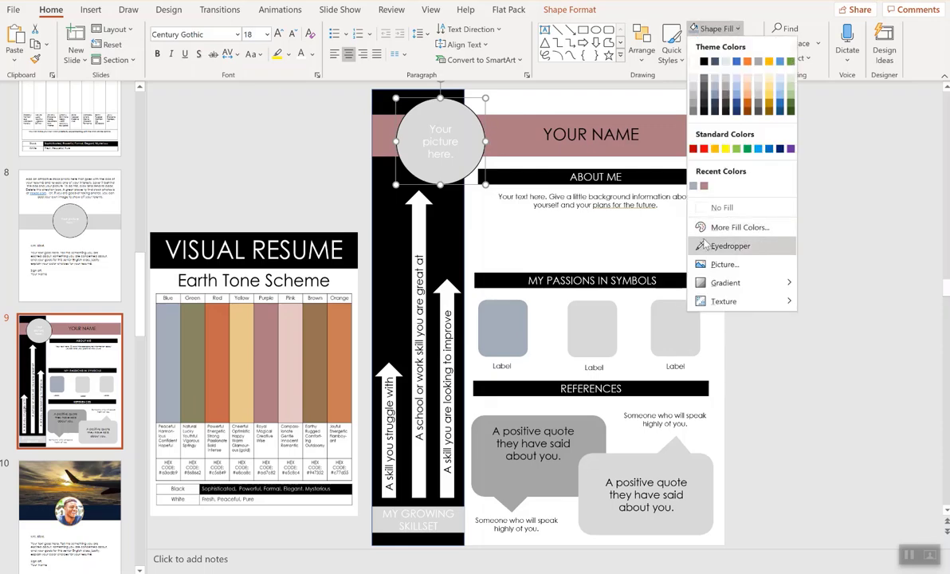
left_click(725, 246)
left_click(246, 311)
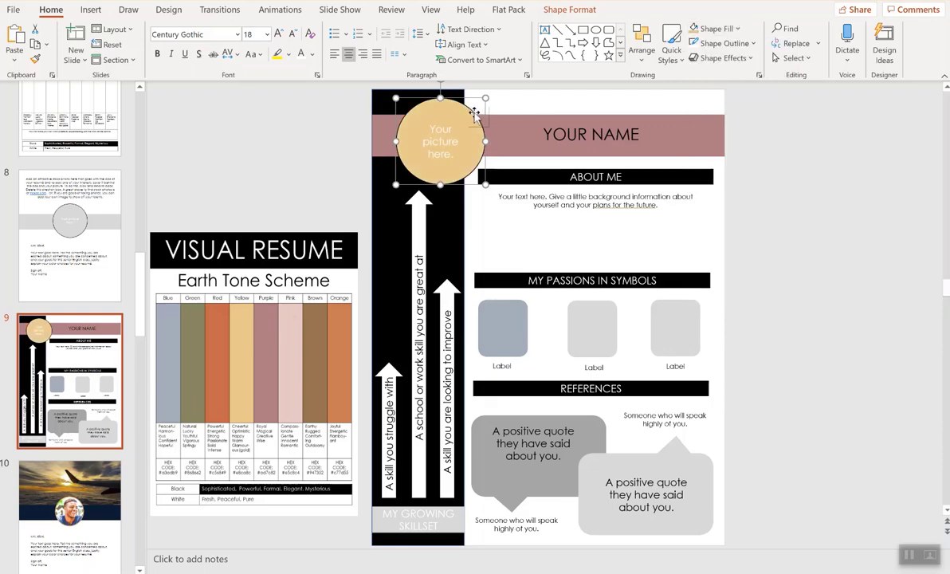
Give the picture circle a 6 pt brown outline sampled from the chart.
left_click(752, 44)
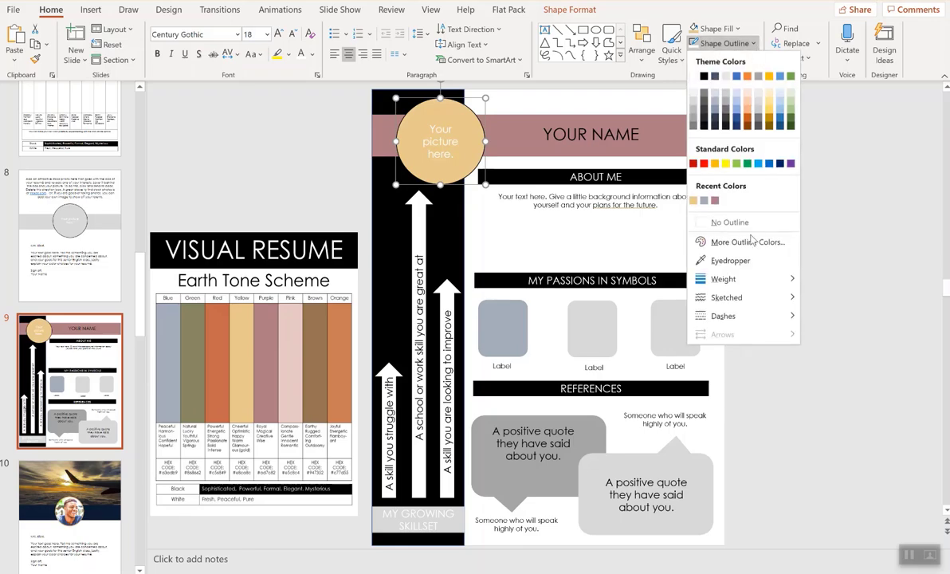
left_click(730, 261)
left_click(709, 50)
left_click(752, 43)
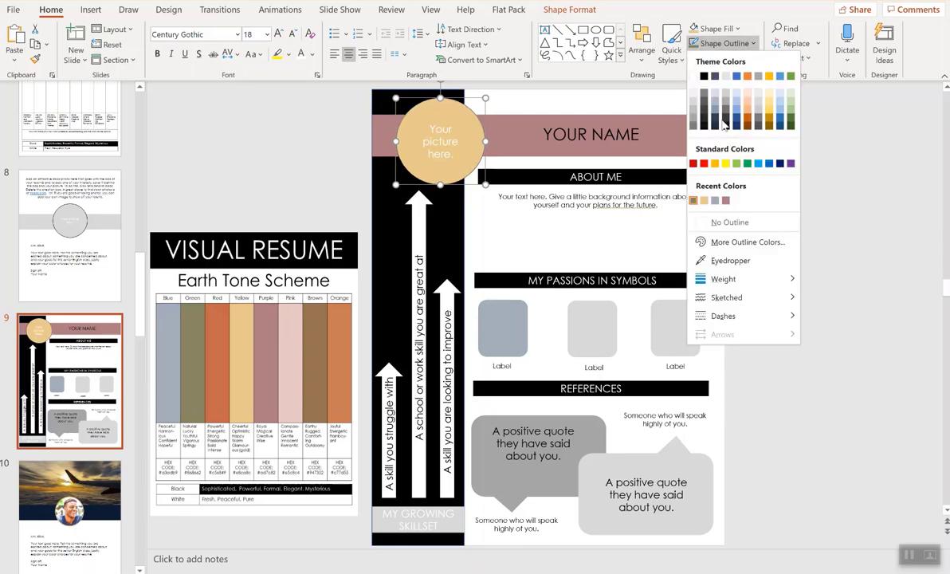
mouse_move(733, 279)
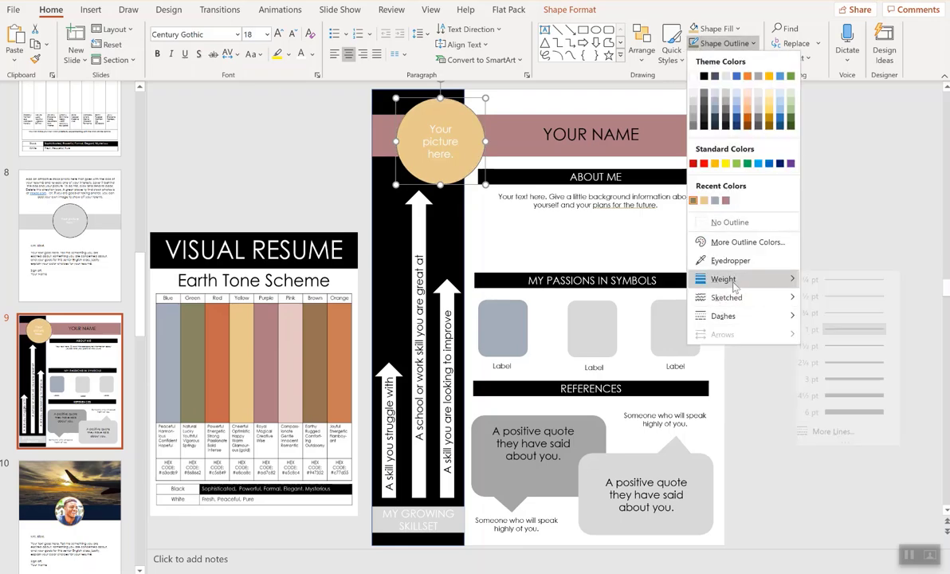
left_click(841, 414)
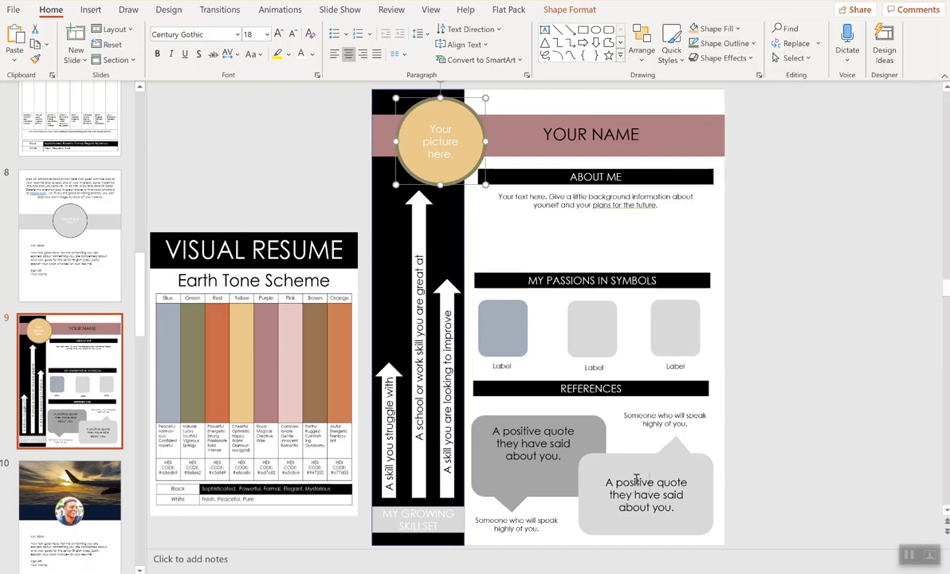
left_click(599, 479)
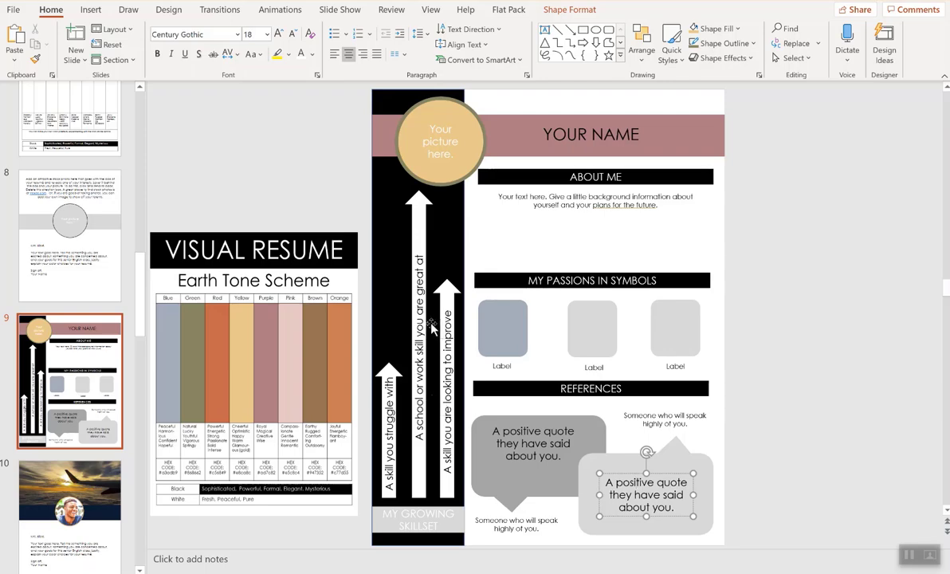
On slide 13, delete the Jewel, Earth, Bright and Pastel scheme guide pictures.
scroll(71, 351, "down", 5)
left_click(94, 351)
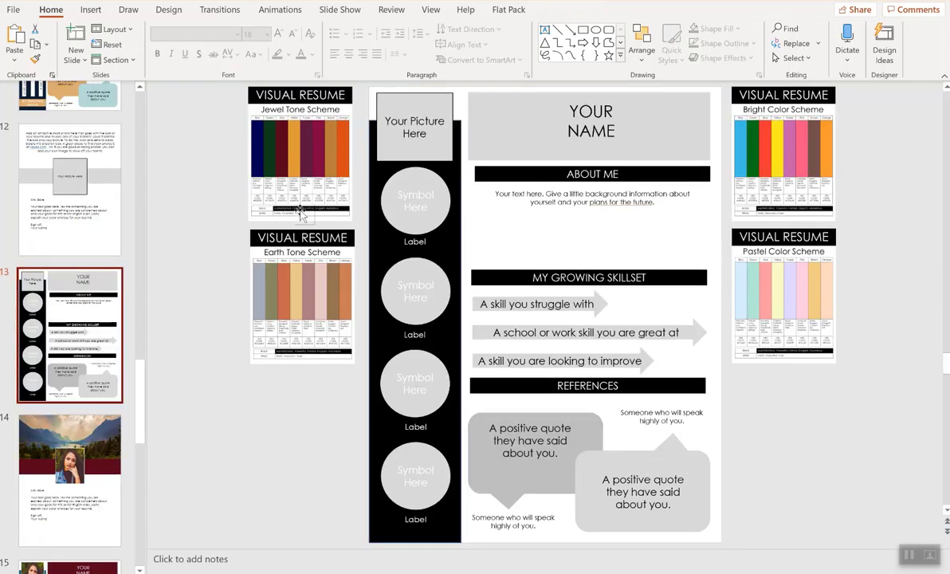
left_click(310, 157)
key("Delete")
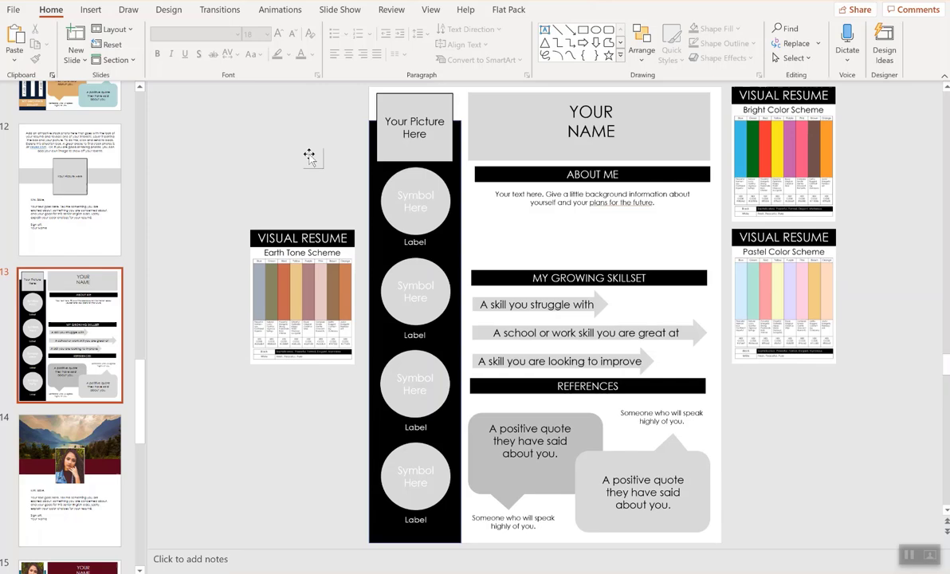
left_click(301, 206)
key("Delete")
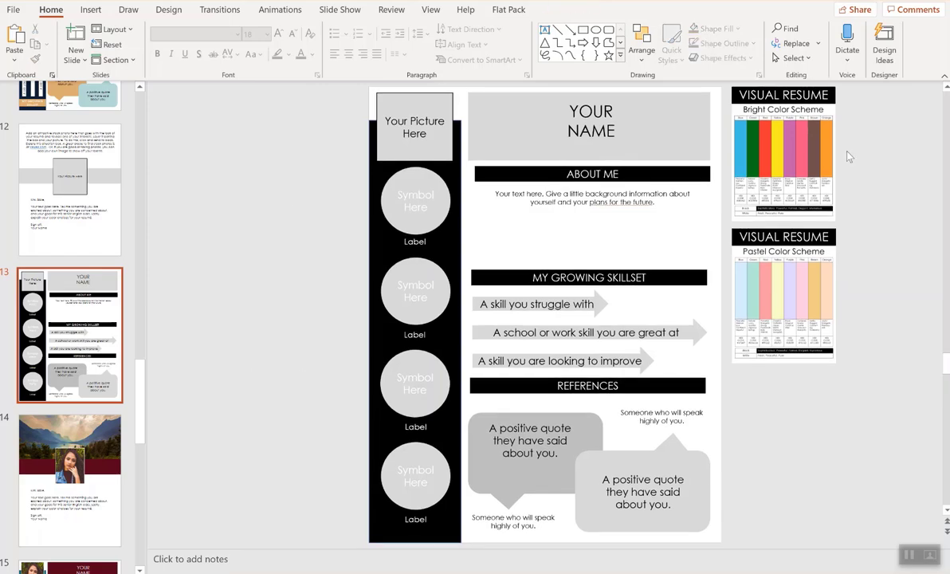
left_click(791, 143)
key("Delete")
left_click(808, 274)
key("Delete")
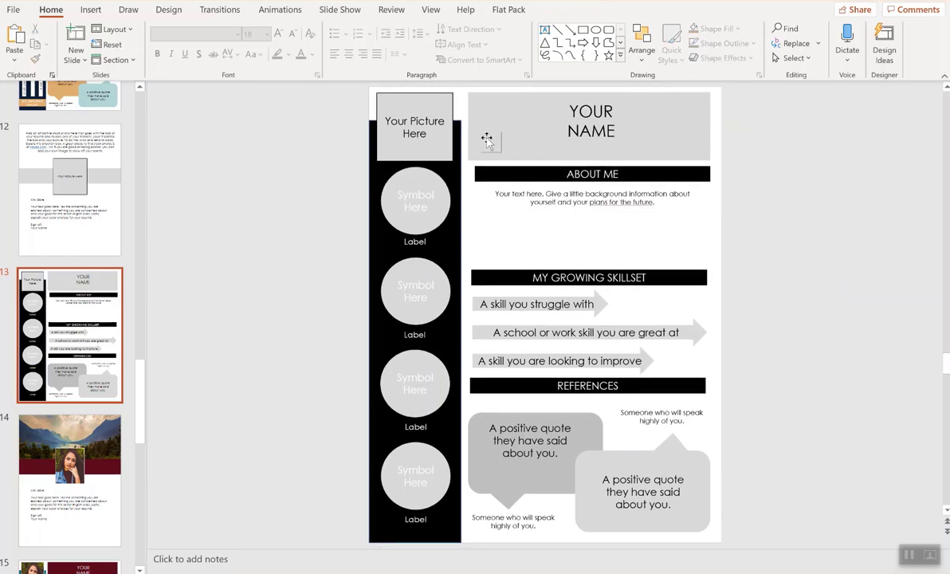
Open the YOUR NAME box's custom fill colours and close them without changes.
left_click(494, 120)
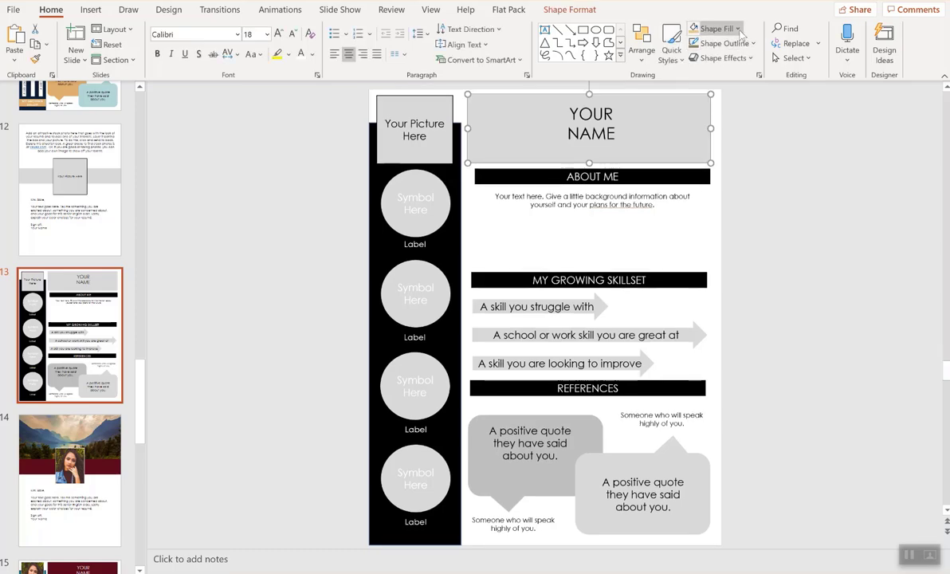
left_click(717, 28)
left_click(716, 231)
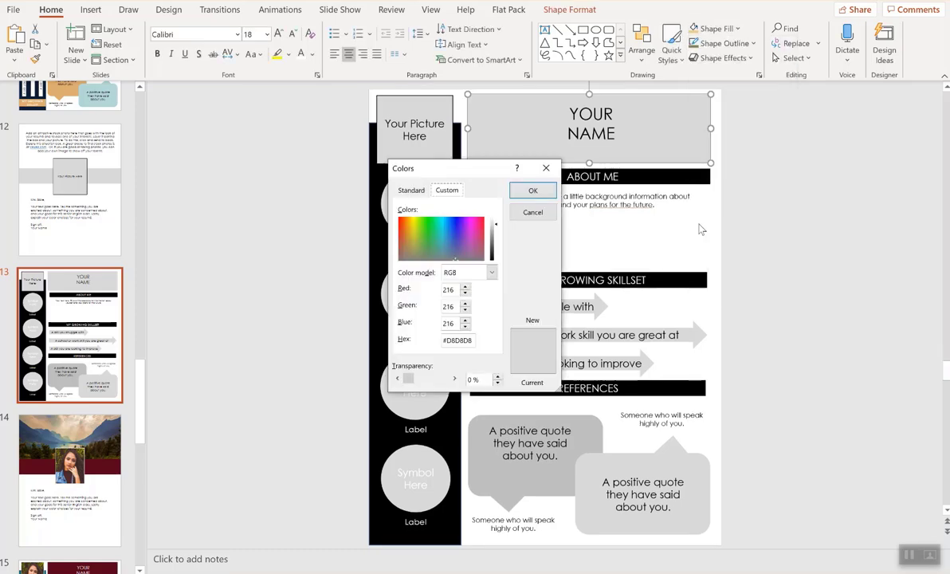
left_click_drag(499, 170, 653, 175)
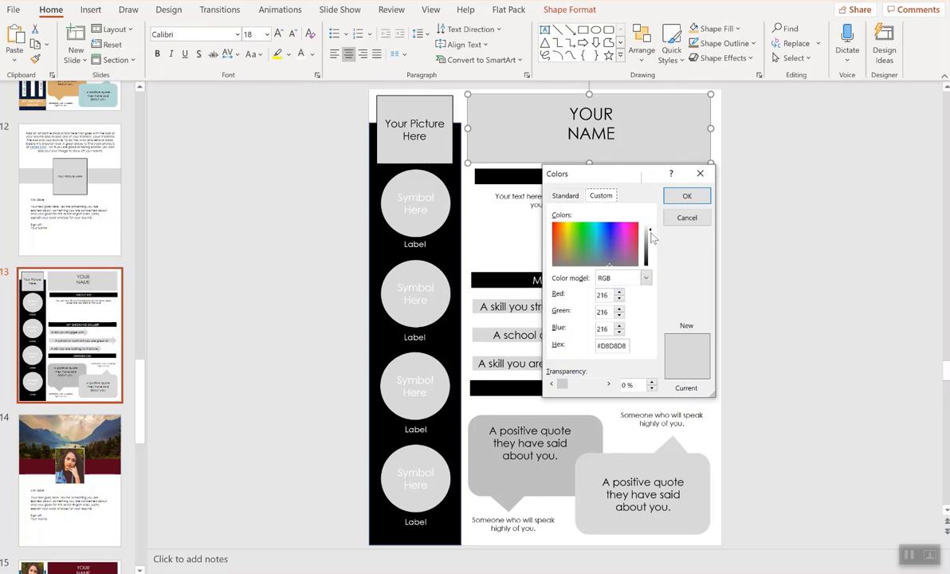
left_click_drag(622, 177, 272, 211)
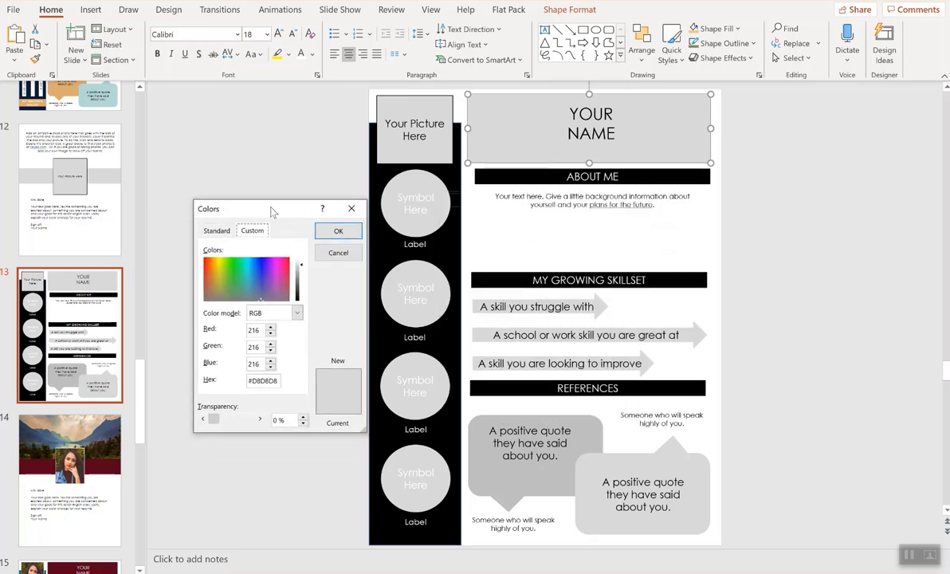
left_click(351, 210)
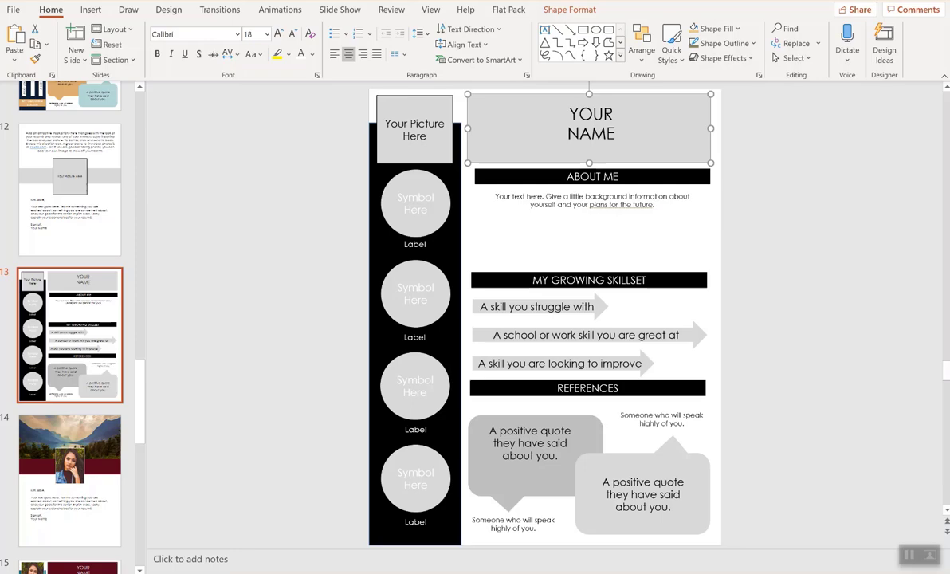
mouse_move(449, 571)
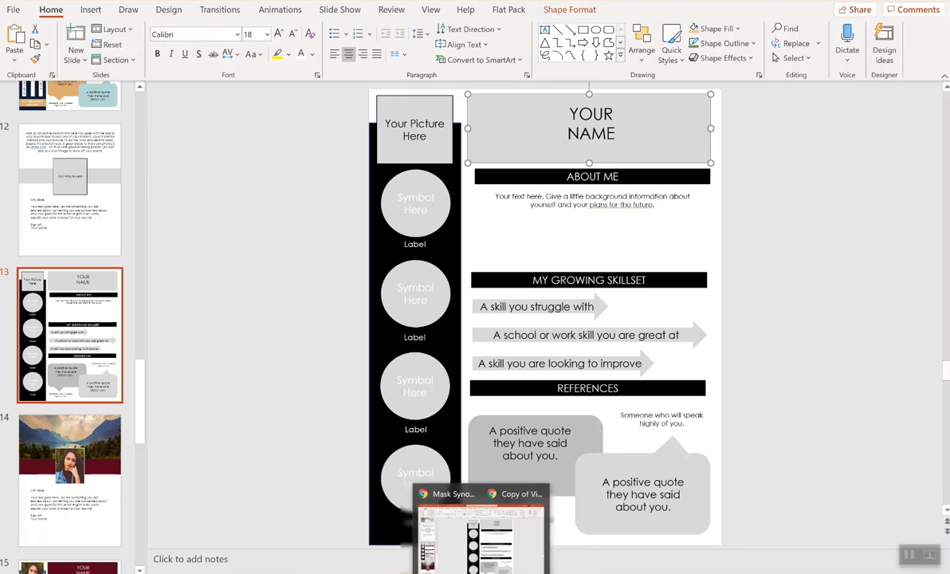
Bring the Google Slides 'Copy of Visual Resume' deck to the front in the browser.
left_click(495, 518)
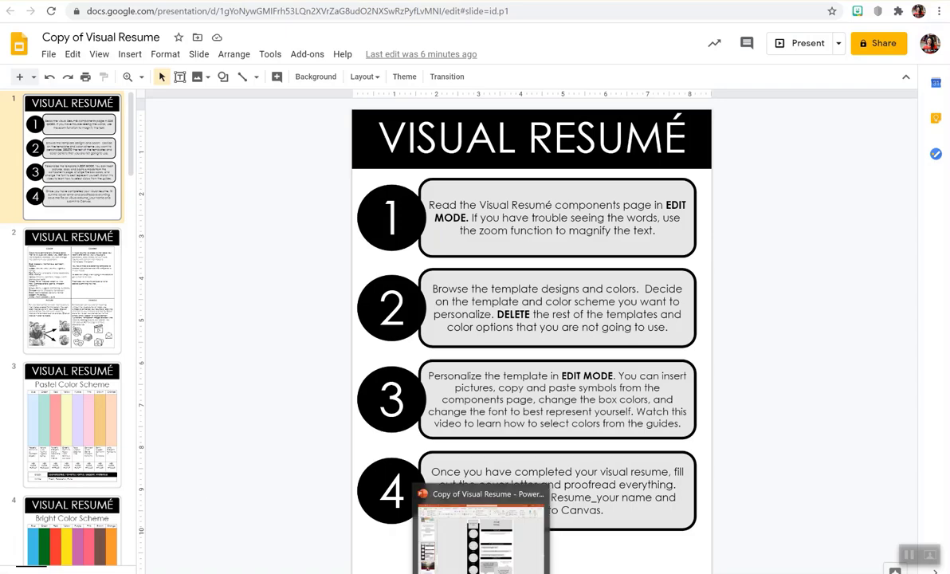
left_click(450, 502)
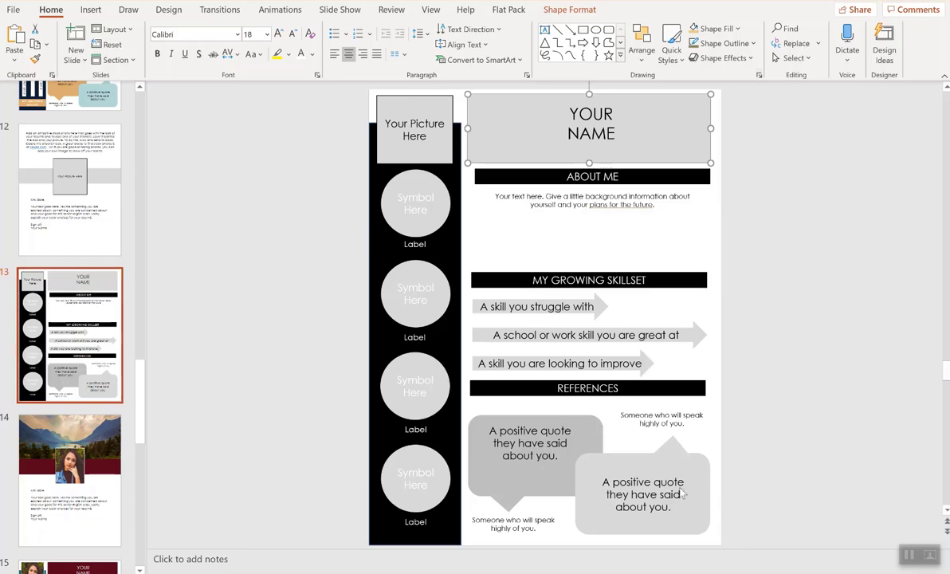
mouse_move(491, 565)
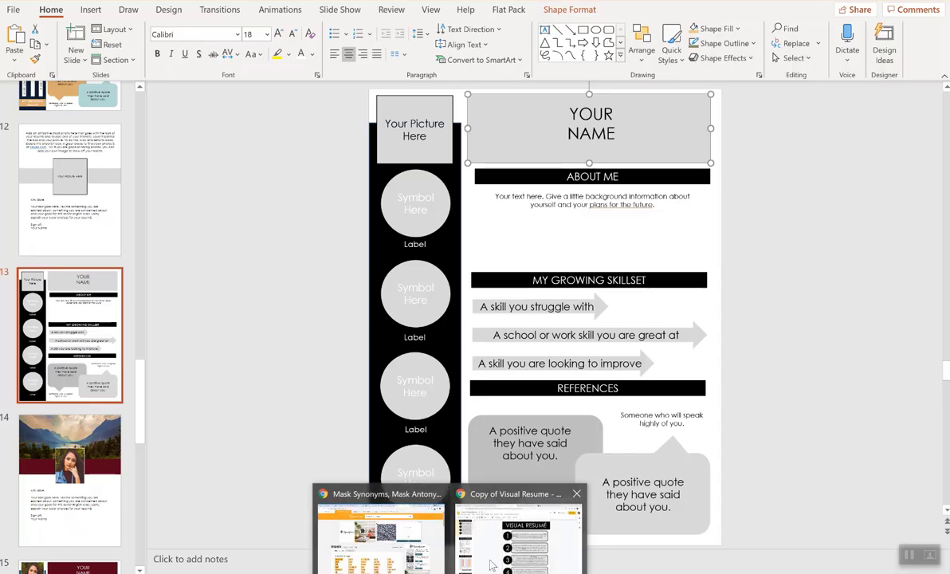
left_click(491, 514)
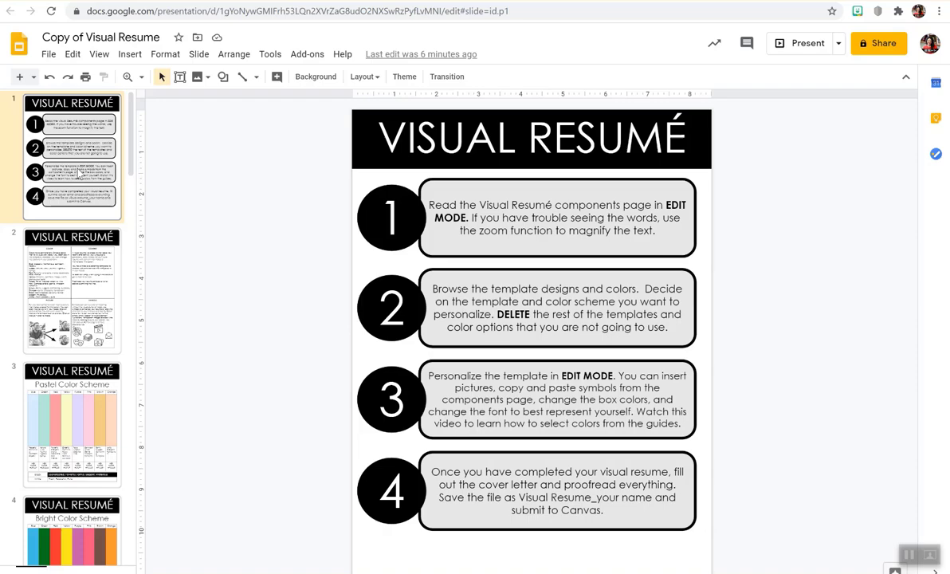
Go to slide 9 and check the YOUR NAME banner's custom fill colour, cancelling unchanged.
scroll(76, 179, "down", 10)
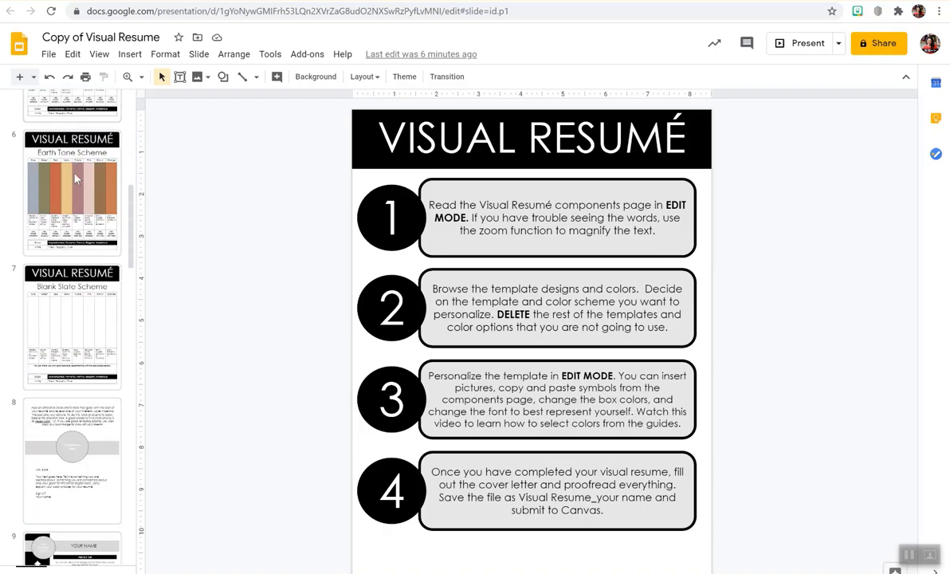
scroll(76, 178, "down", 2)
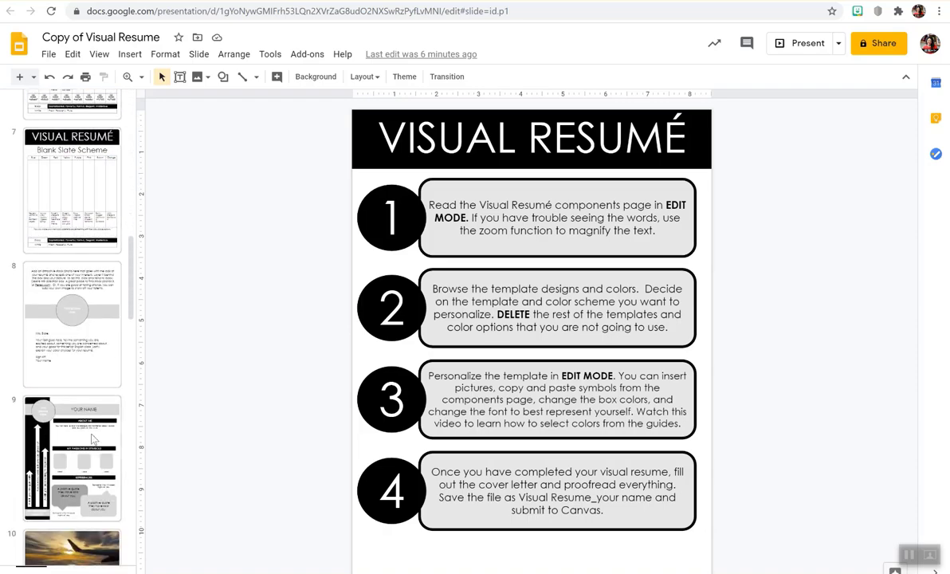
left_click(93, 439)
left_click(362, 149)
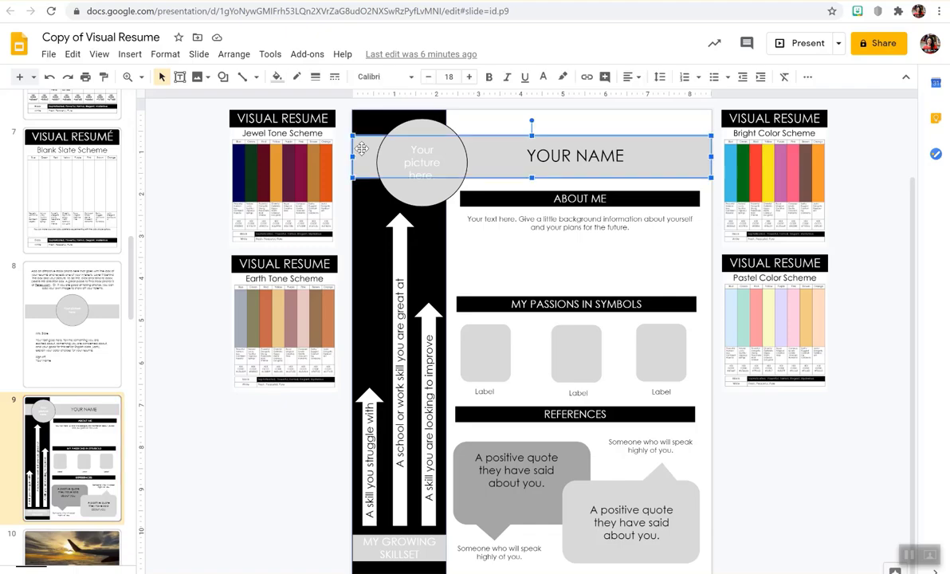
left_click(278, 80)
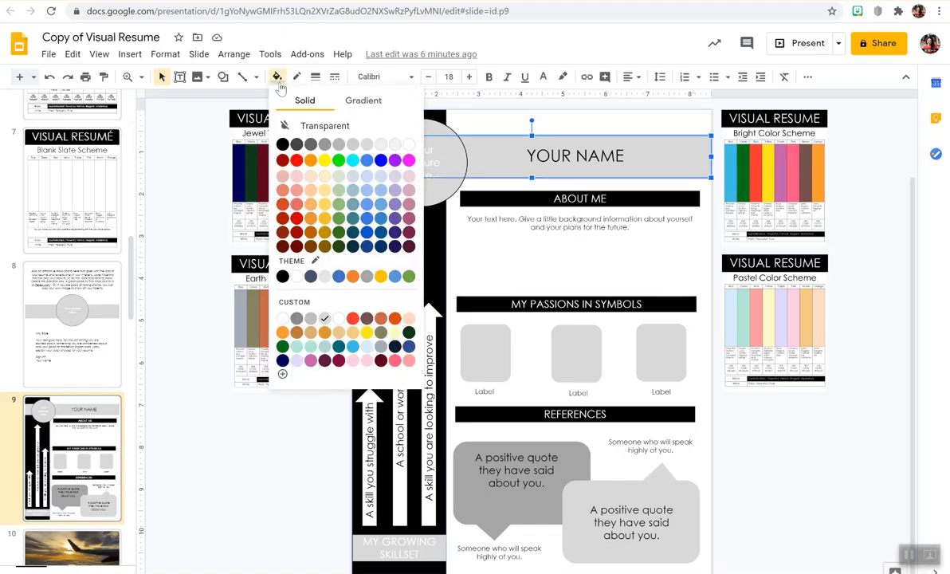
left_click(308, 307)
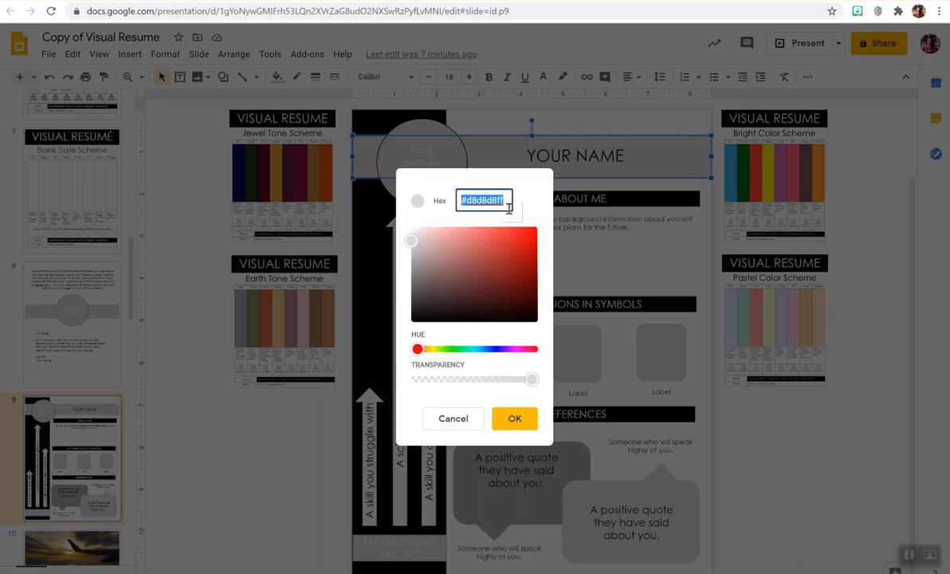
left_click(439, 422)
Enlarge the Jewel Tone guide and fill the YOUR NAME banner with custom colour #113d19.
left_click(257, 201)
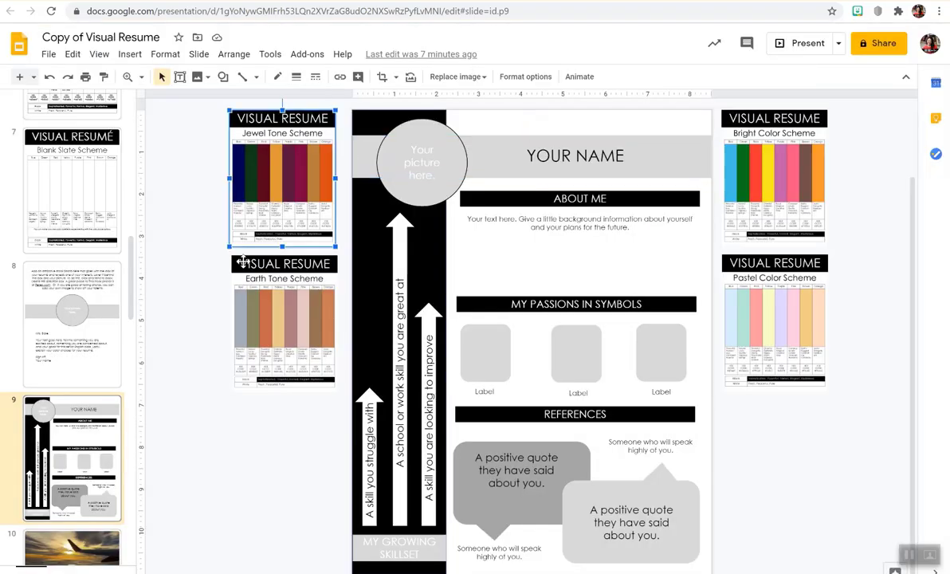
left_click_drag(226, 247, 141, 425)
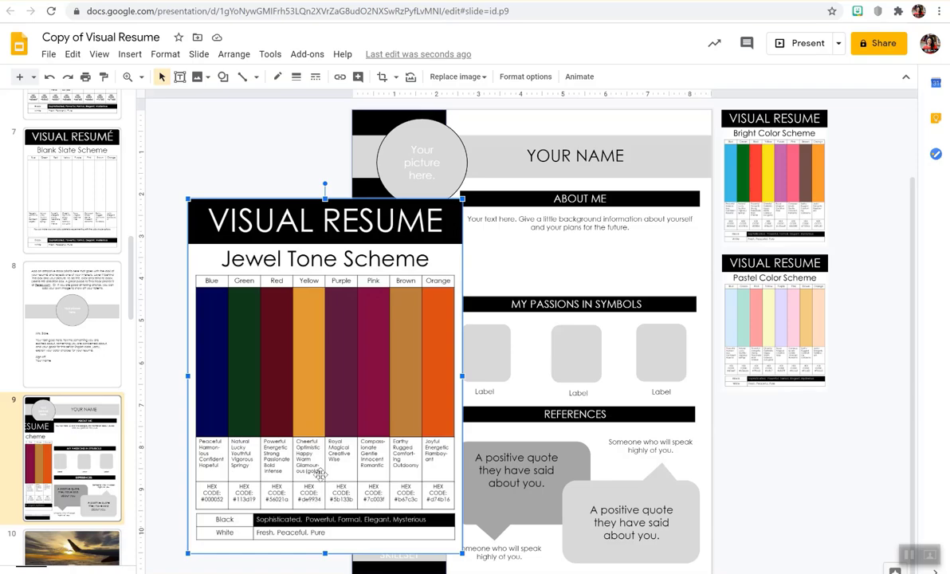
left_click(362, 148)
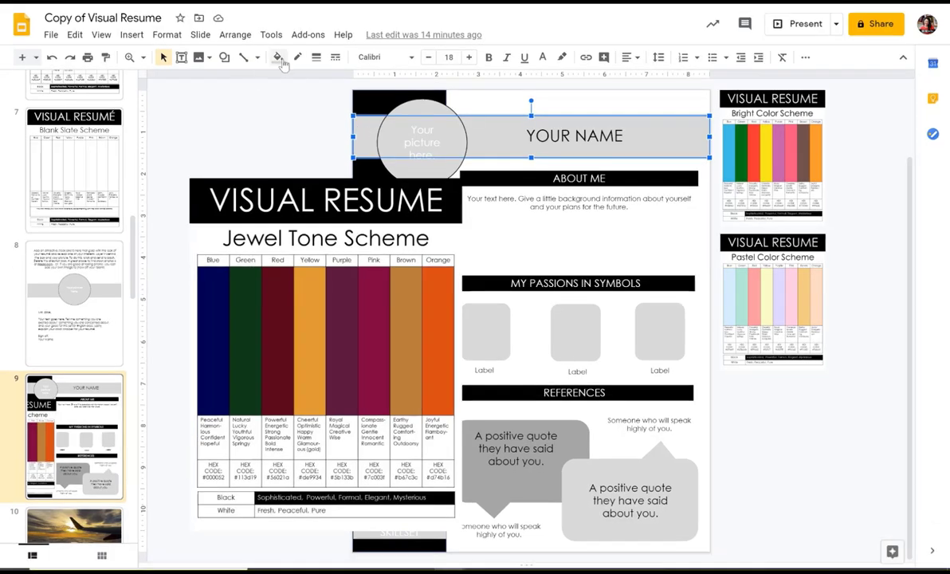
left_click(280, 60)
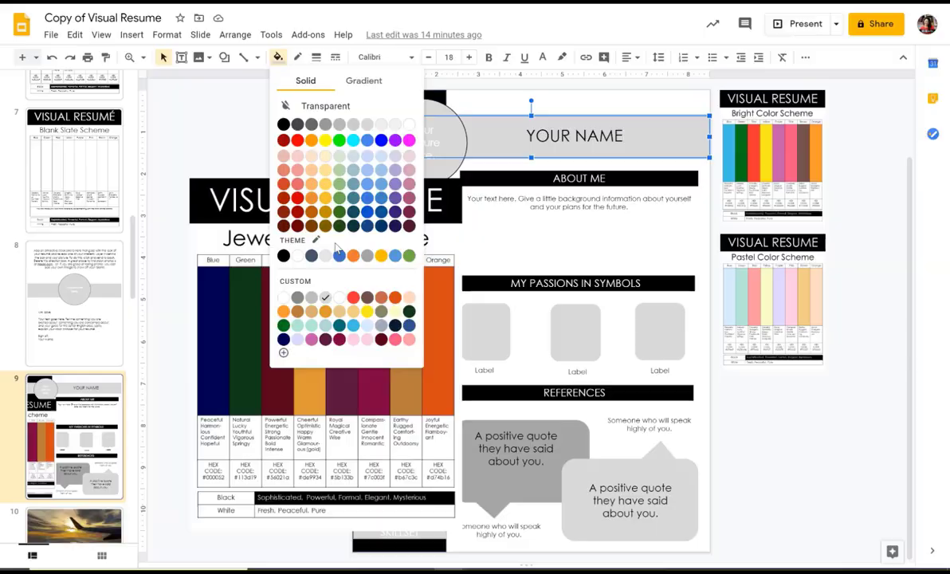
left_click(330, 283)
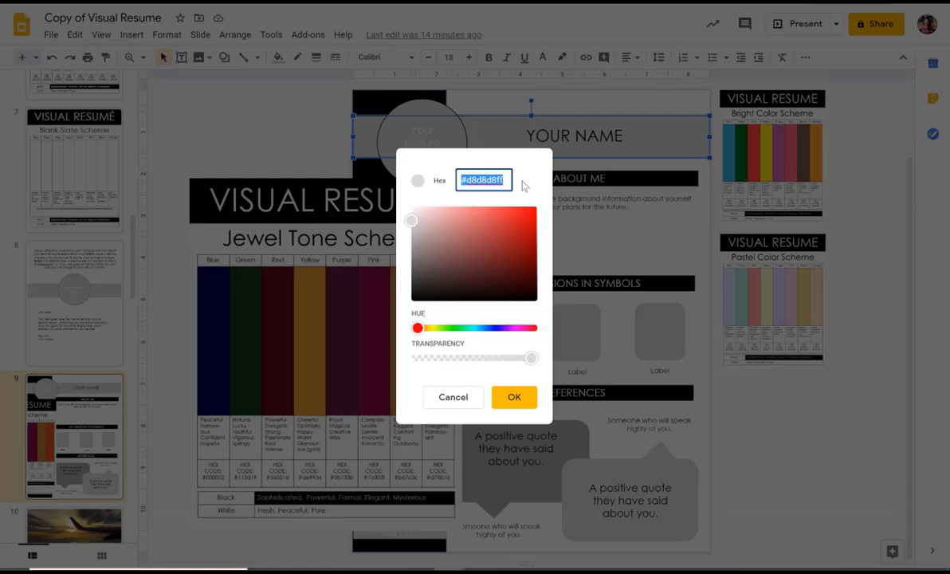
type("#113d19")
key("Return")
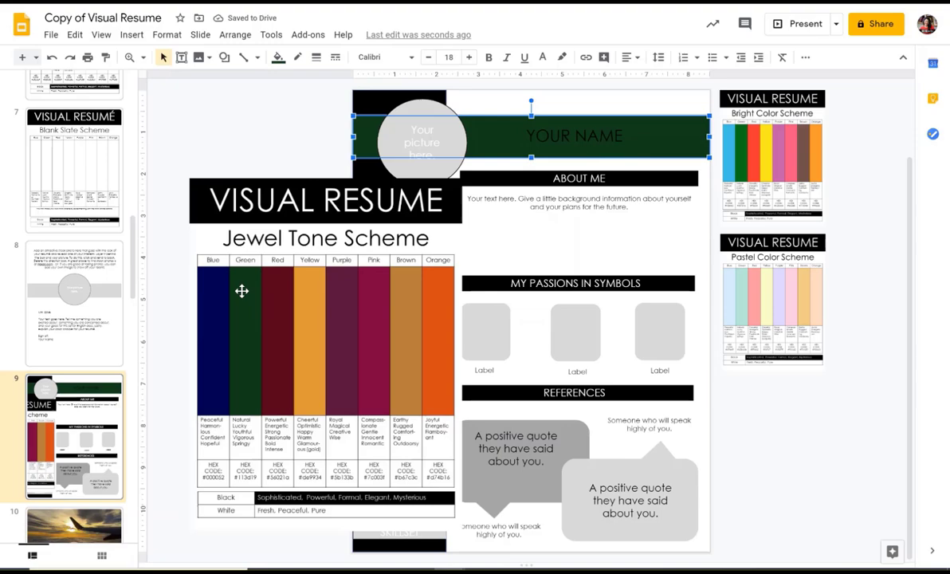
Make the YOUR NAME text white.
triple_click(529, 135)
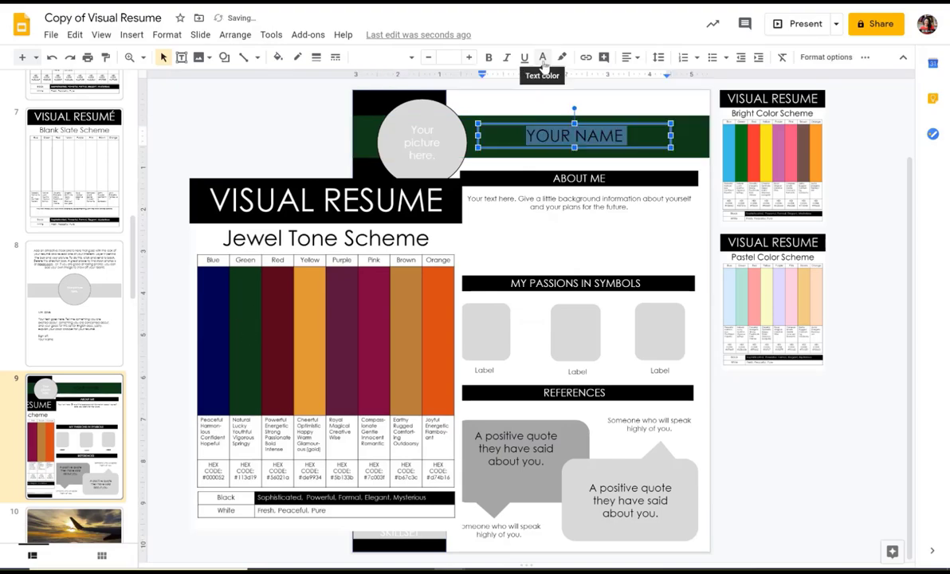
left_click(542, 57)
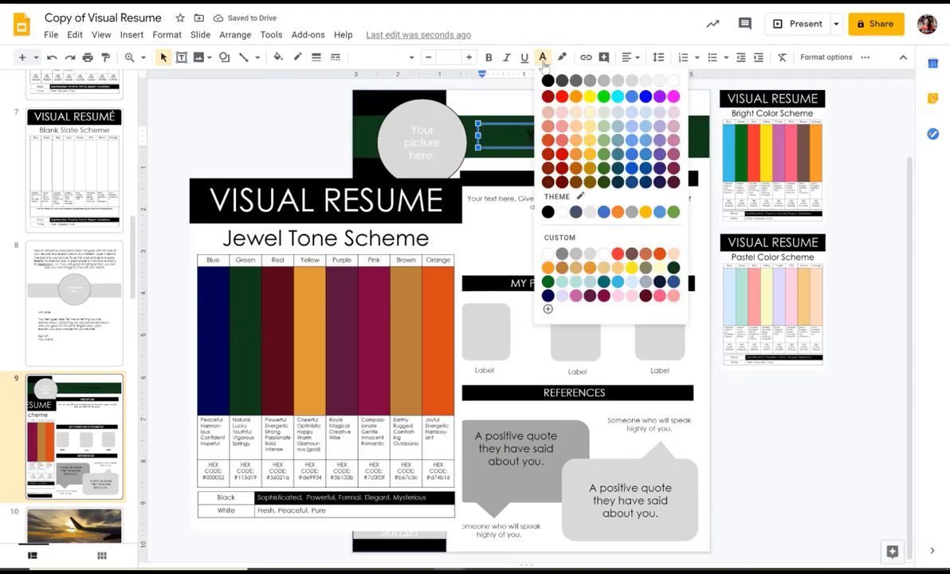
left_click(675, 82)
left_click(567, 209)
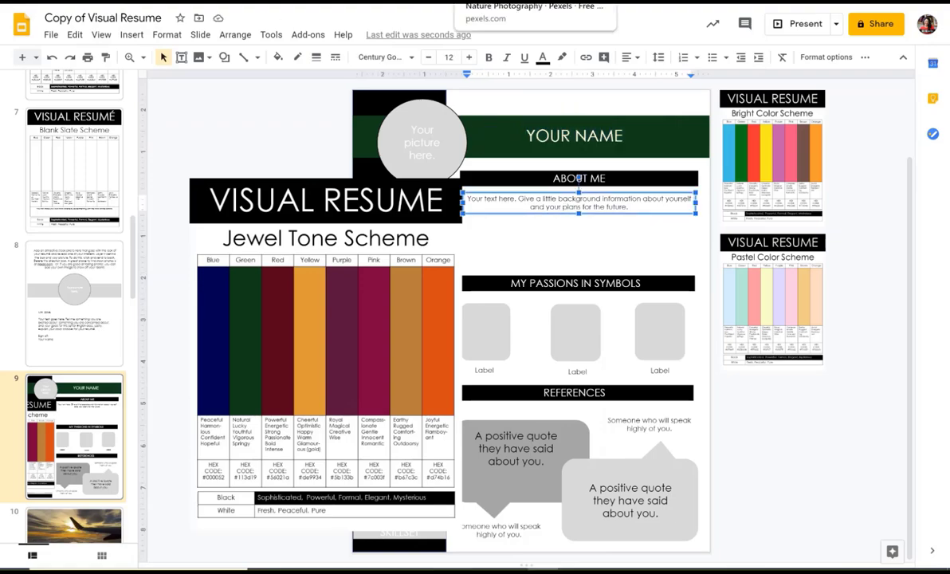
Copy the aerial seashore photo from the Pexels beach search results.
left_click(510, 1)
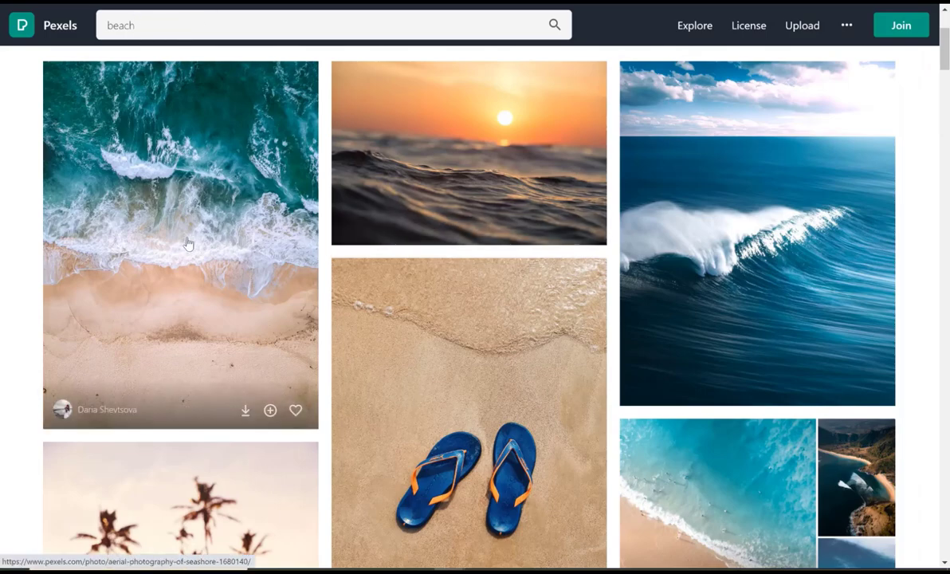
right_click(183, 186)
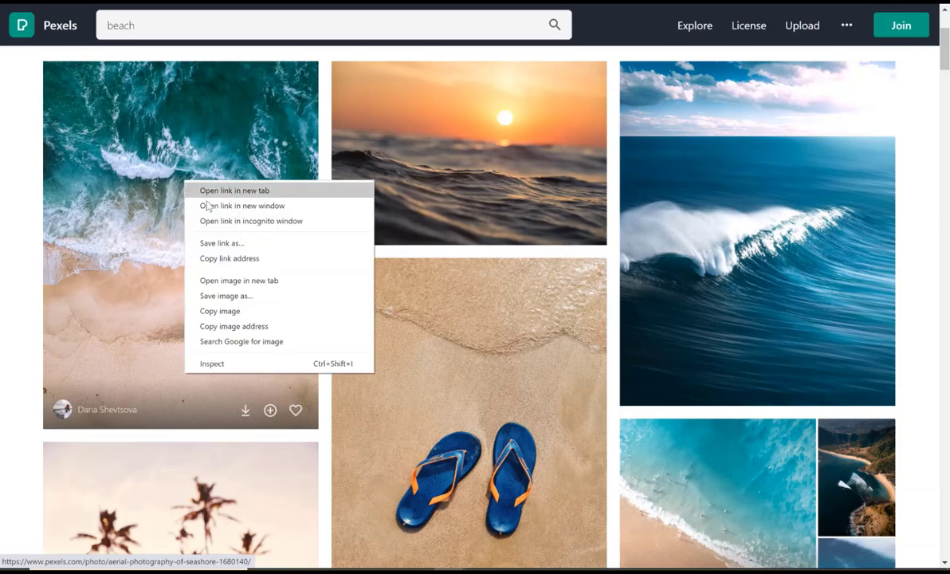
left_click(209, 258)
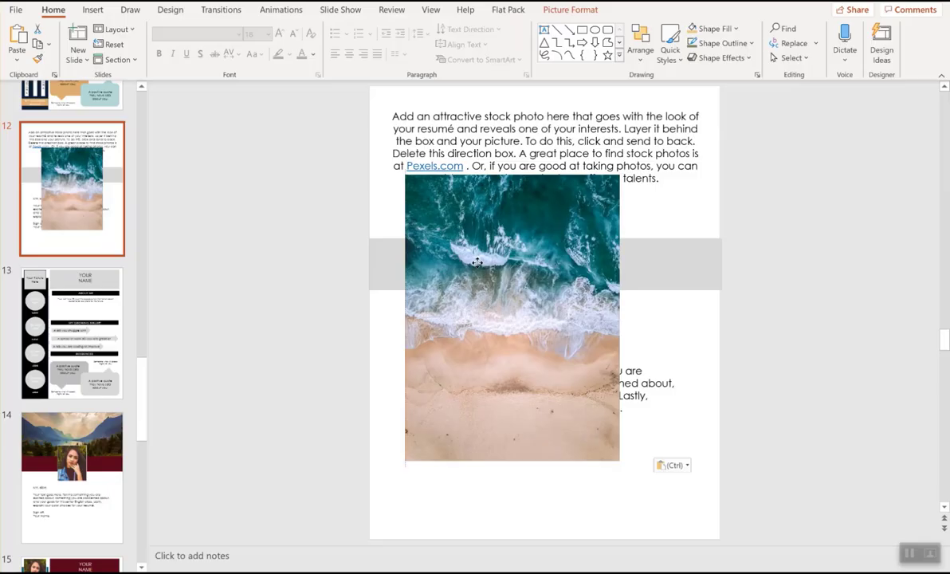
Shrink the pasted beach photo and delete slide 12's instruction text box.
left_click(543, 276)
left_click_drag(496, 301, 270, 278)
left_click_drag(390, 441, 358, 399)
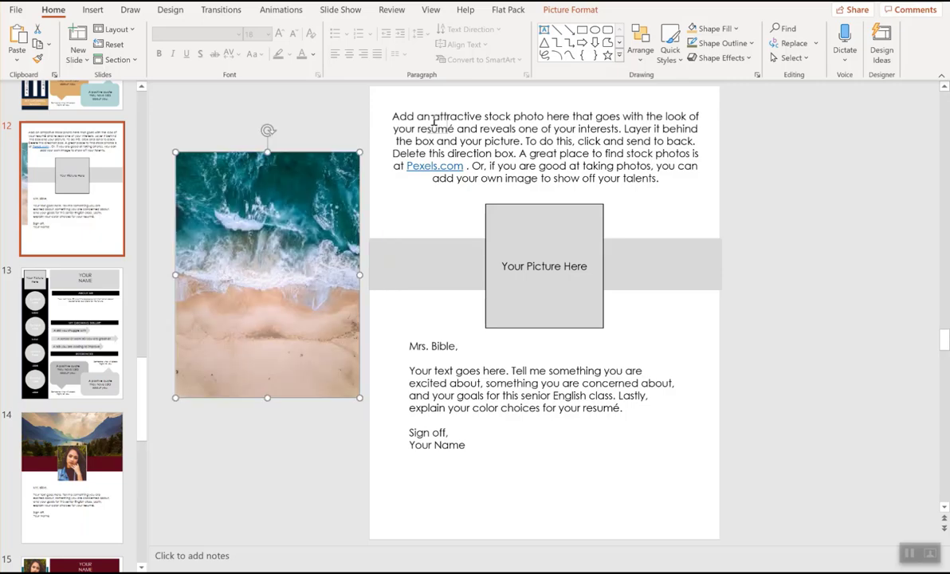
left_click(430, 110)
key("Delete")
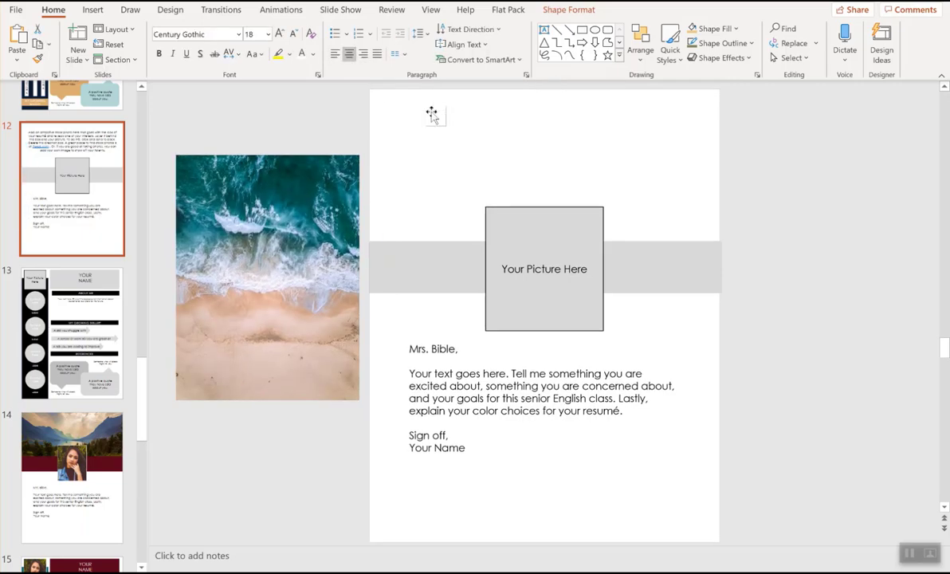
Turn the photo sideways, crop it across the slide top, and send it to back.
left_click_drag(251, 261, 400, 201)
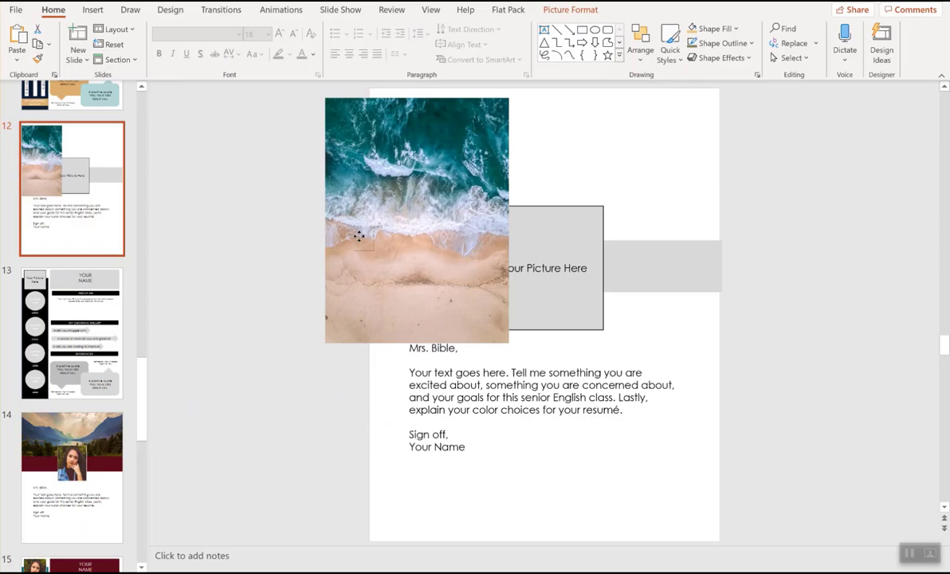
left_click_drag(360, 235, 360, 318)
left_click_drag(417, 155, 295, 299)
left_click_drag(384, 328, 601, 223)
double_click(530, 267)
right_click(564, 168)
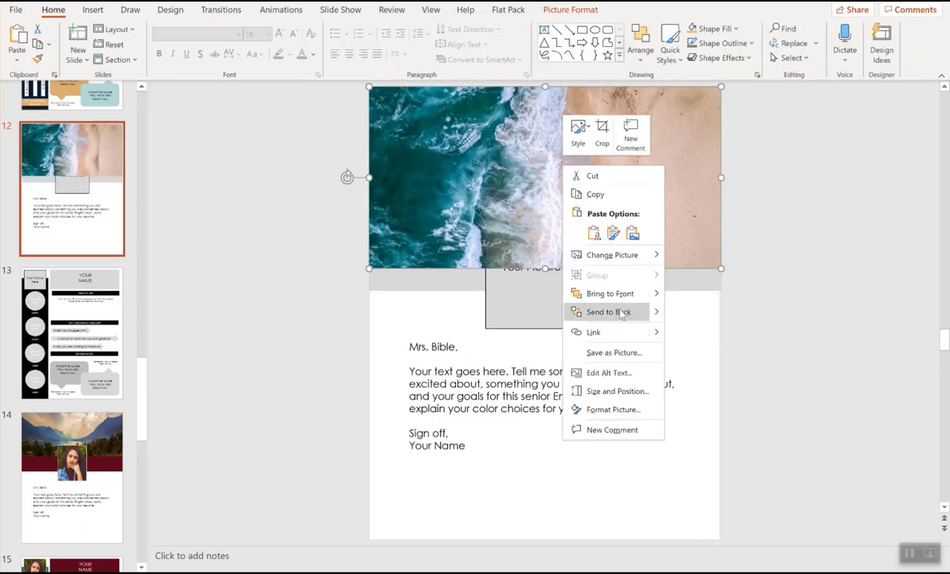
left_click(610, 311)
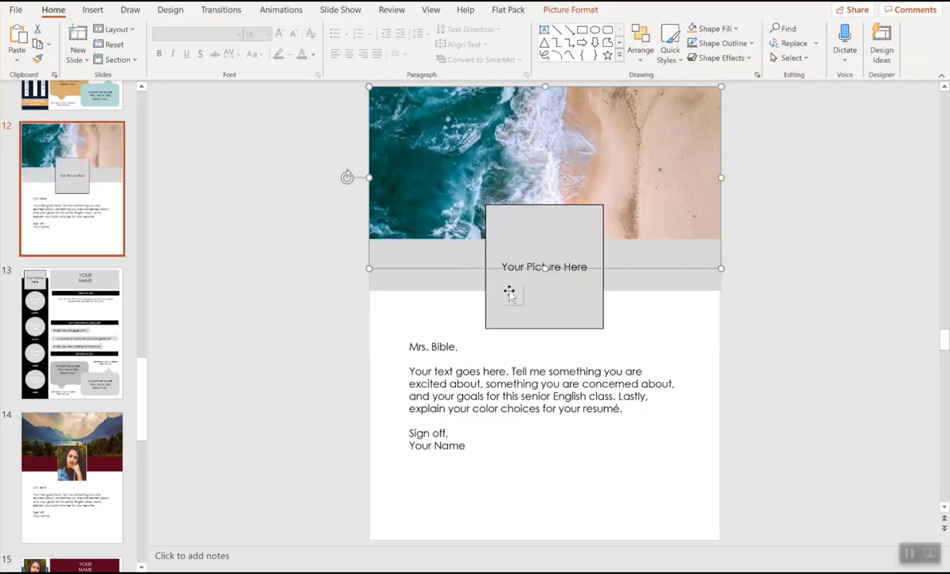
left_click(889, 237)
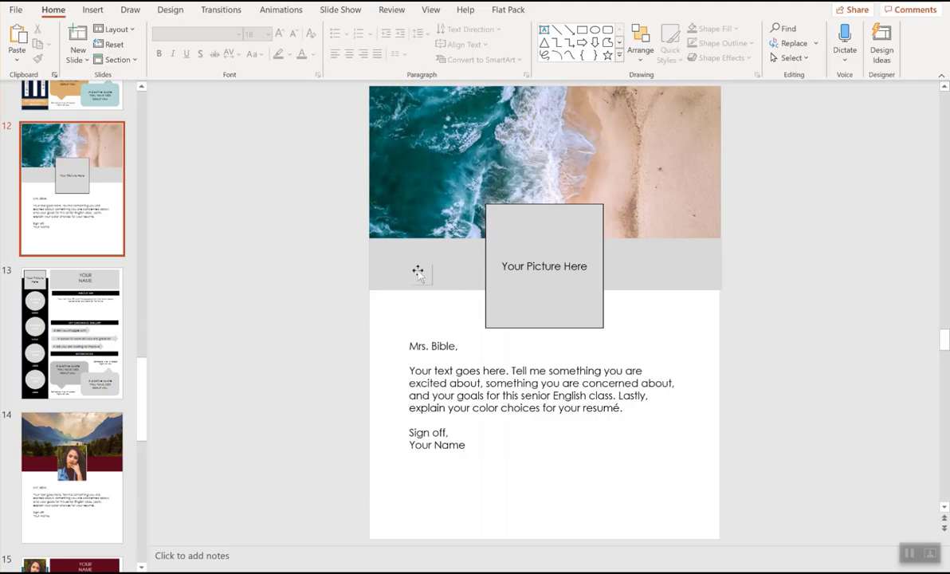
Fill the grey band with the sand's tan colour sampled from the photo.
left_click(431, 275)
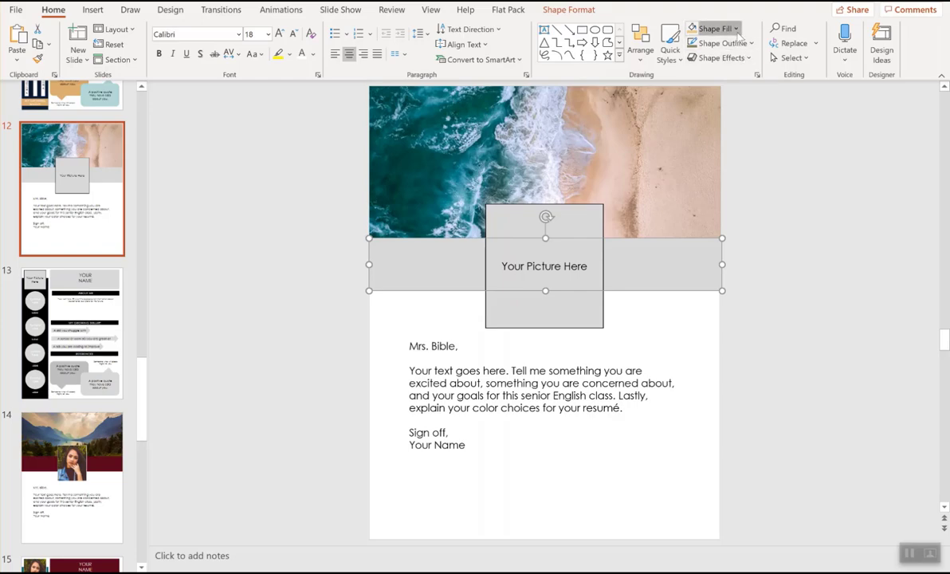
left_click(733, 29)
left_click(725, 244)
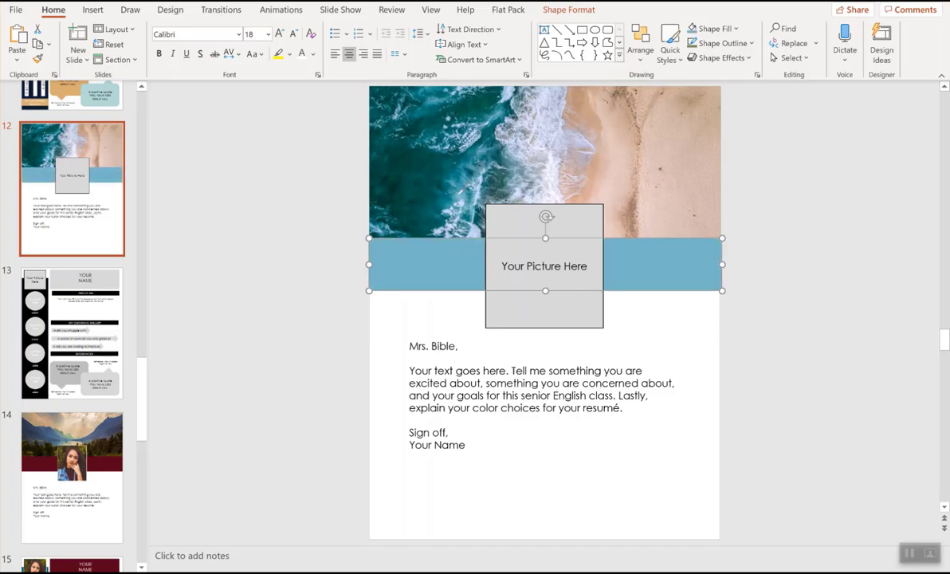
left_click(586, 96)
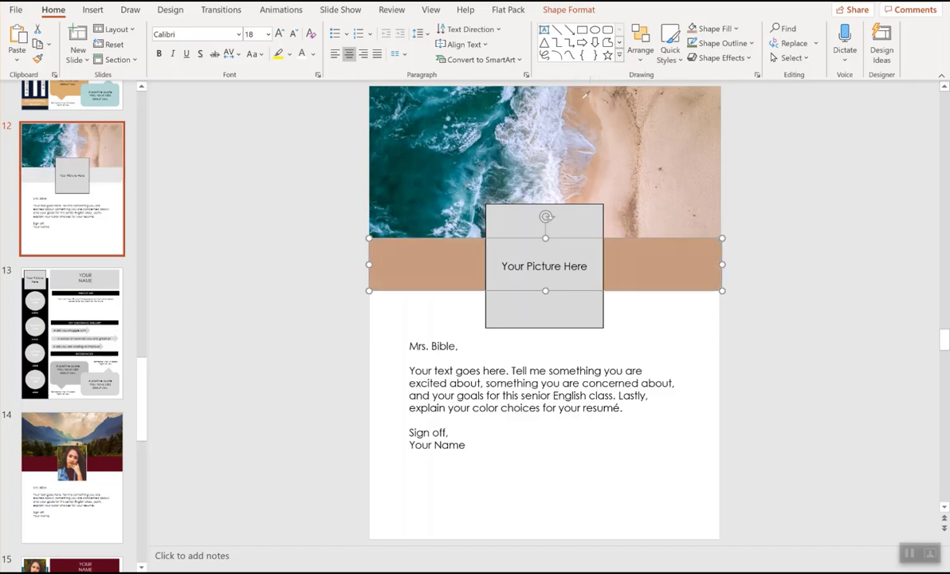
Fill the Your Picture Here box with the water's dark teal sampled from the photo.
left_click(585, 239)
left_click(714, 29)
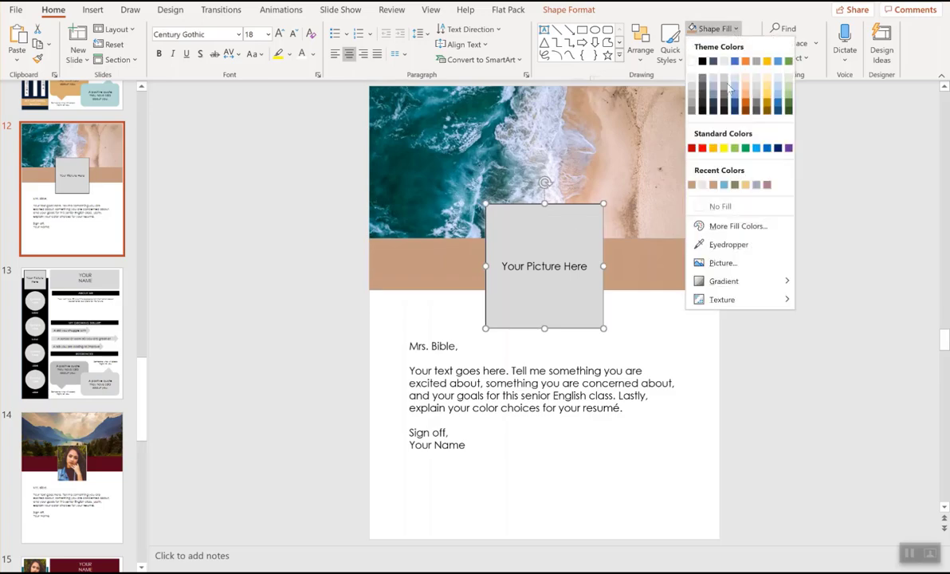
left_click(717, 245)
left_click(411, 143)
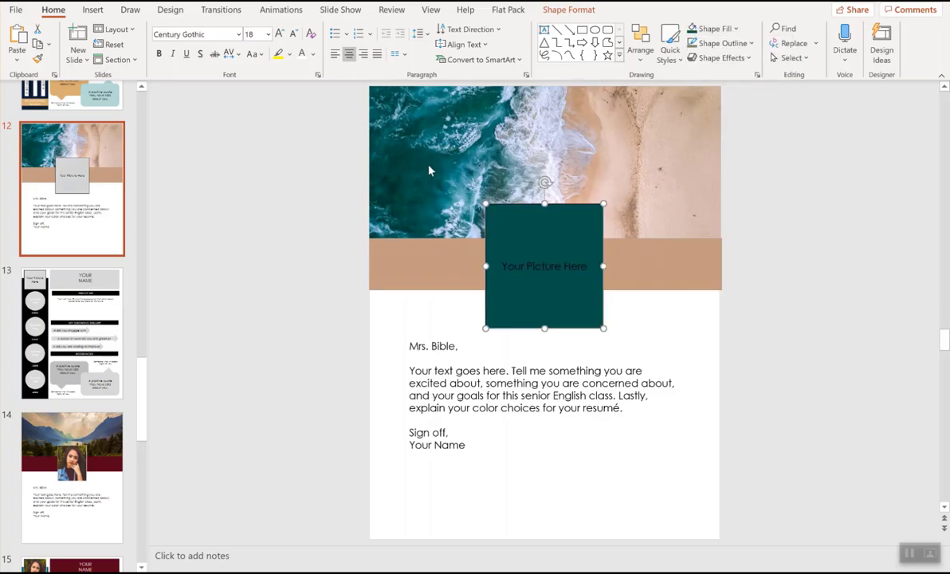
left_click(829, 185)
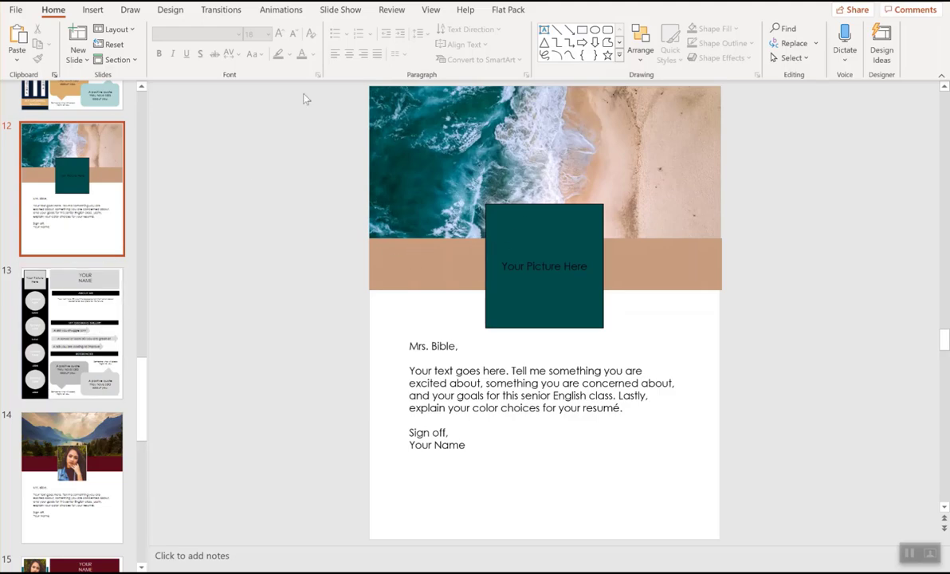
key("Down")
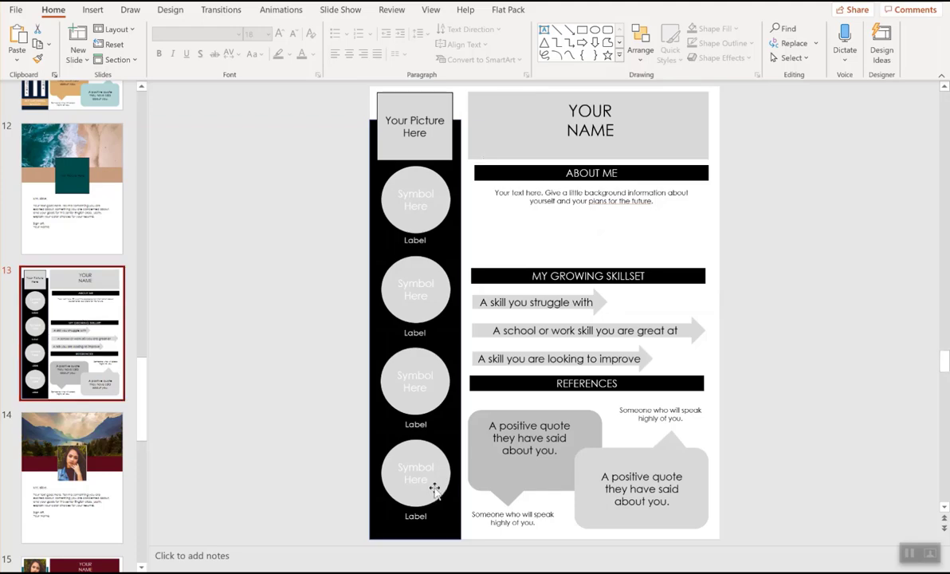
left_click(52, 216)
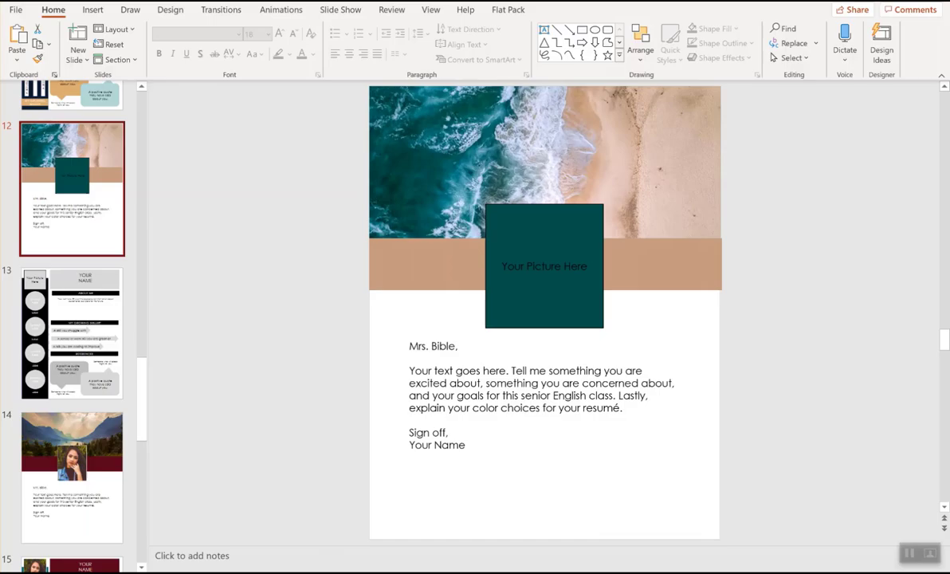
Sample the beach photo's sand in Image Color Picker, reading hex #d9ad96.
mouse_move(449, 571)
left_click(492, 563)
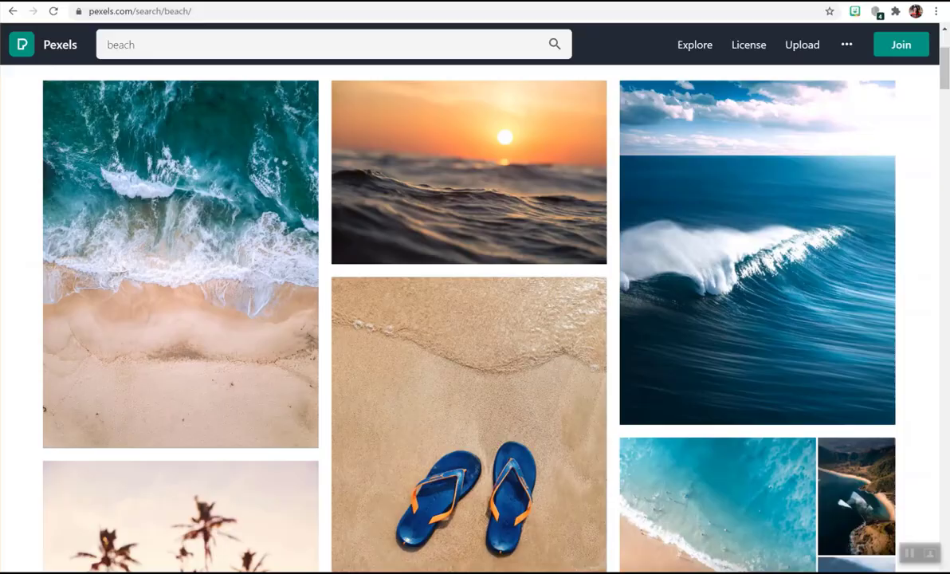
key("alt+Tab")
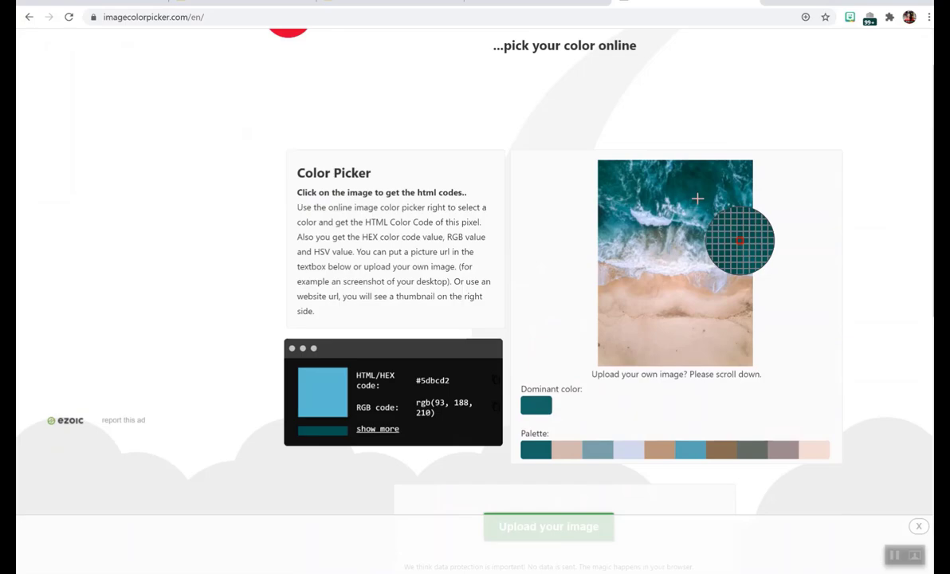
left_click(641, 286)
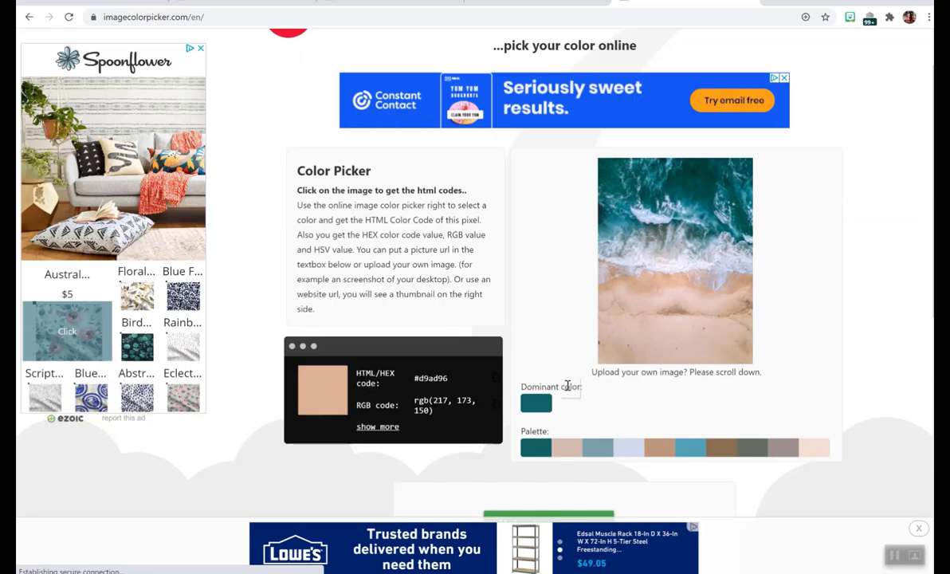
Return to the Copy of Visual Resume deck and show slide 15's maroon-and-teal resume.
mouse_move(487, 568)
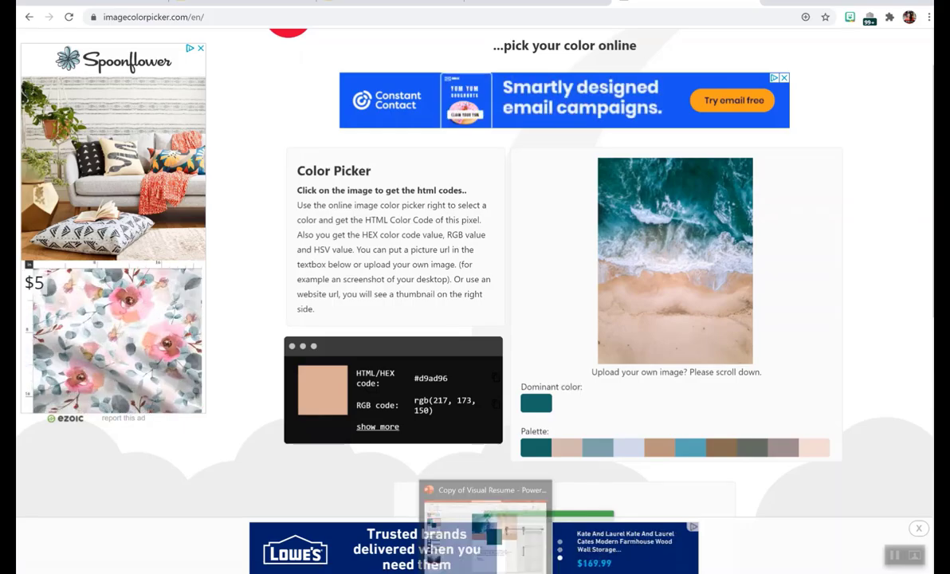
left_click(470, 526)
scroll(86, 335, "down", 3)
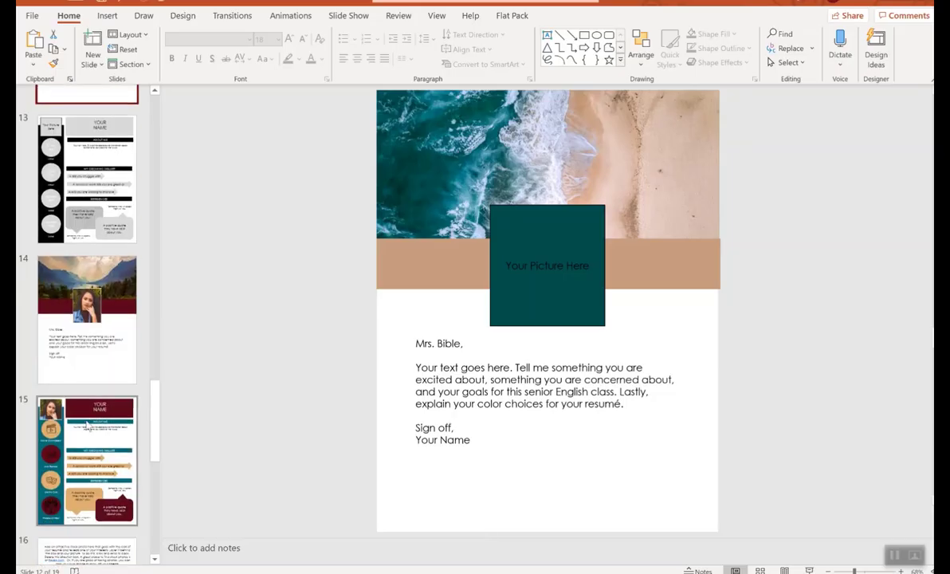
left_click(86, 460)
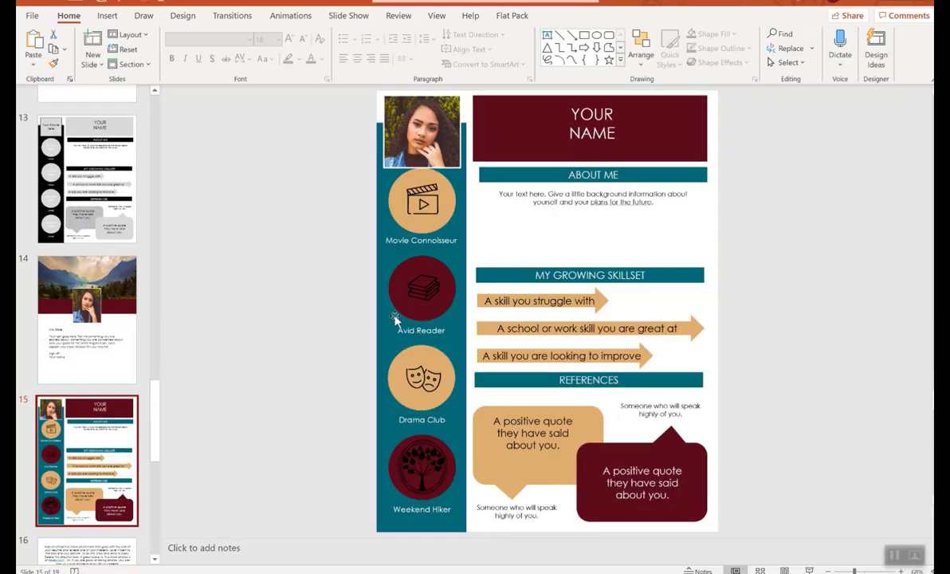